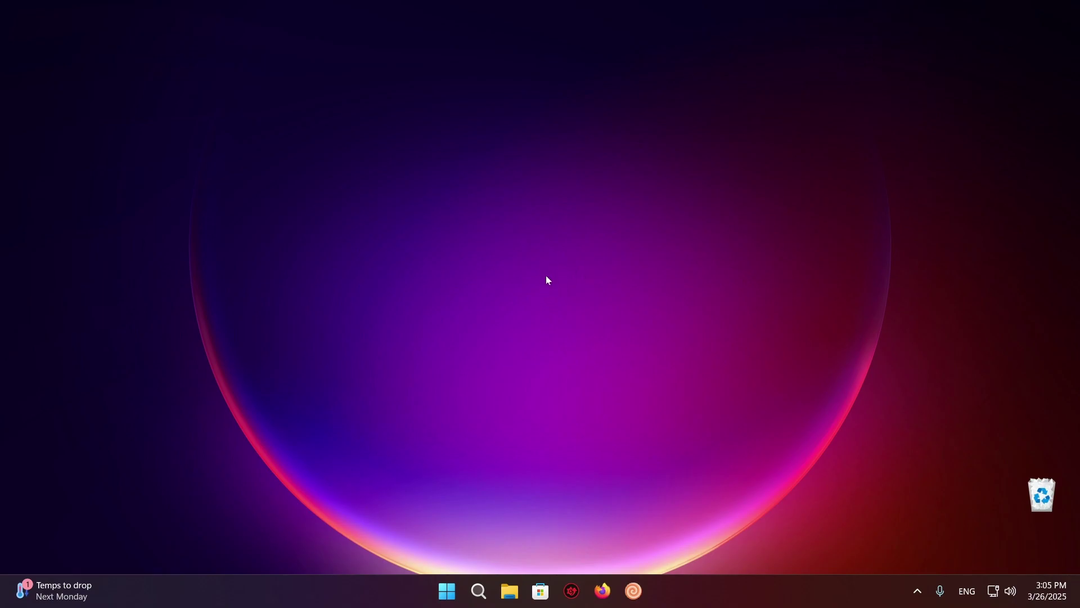
Step: Search Google for 'modrinth' in Firefox and open the official modrinth.com site
left_click(604, 593)
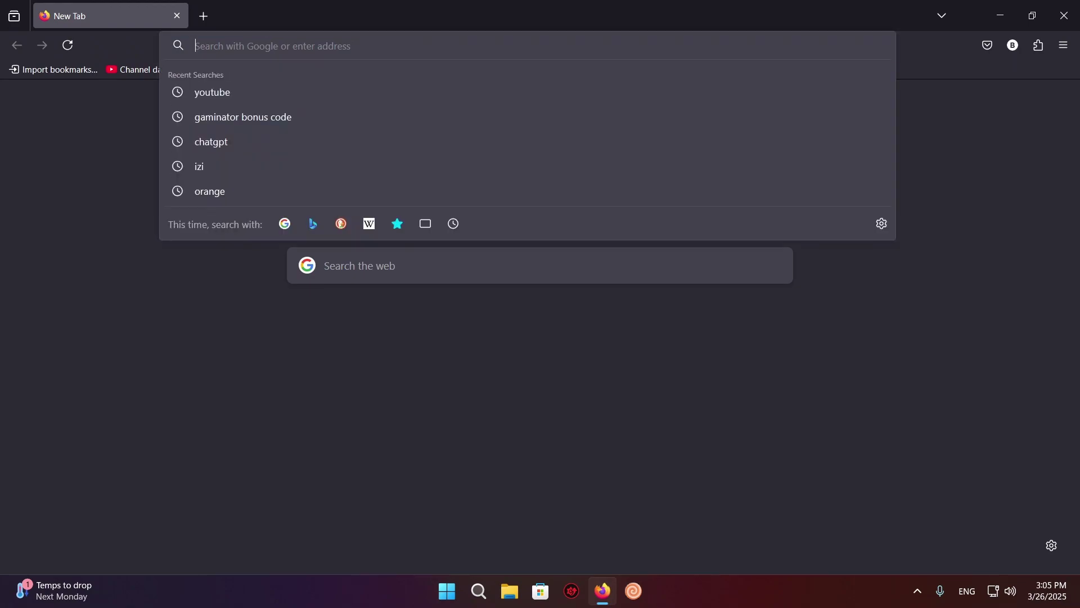
left_click(164, 126)
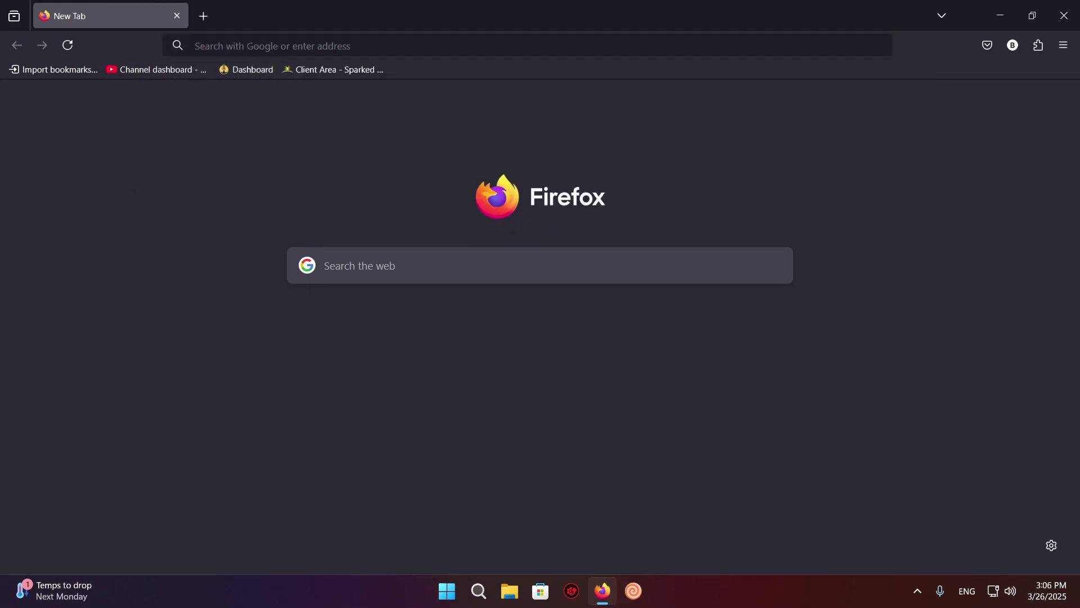
left_click(324, 265)
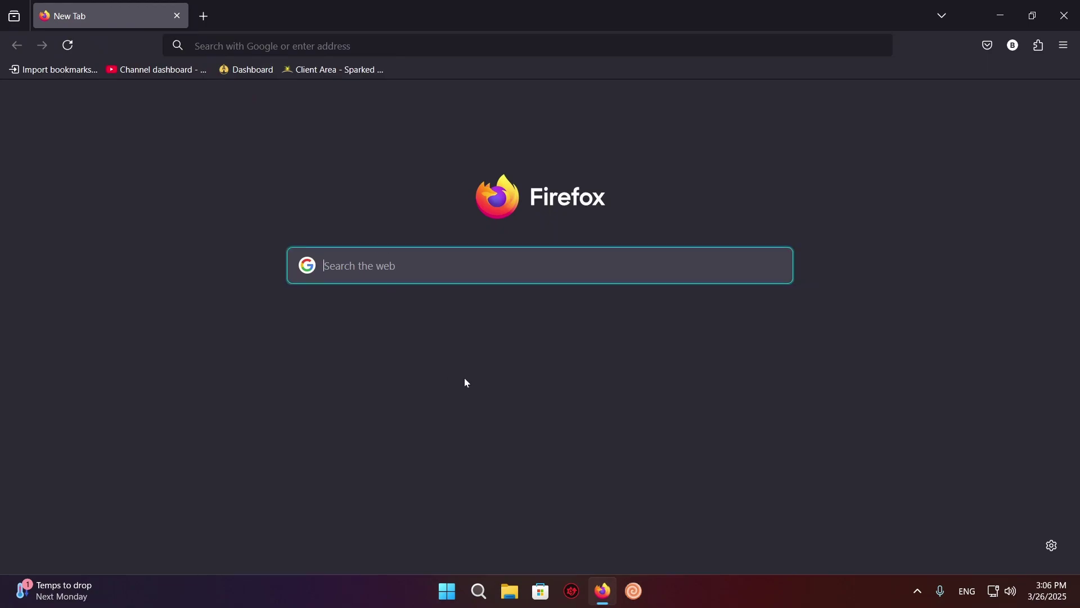
type("modrinth")
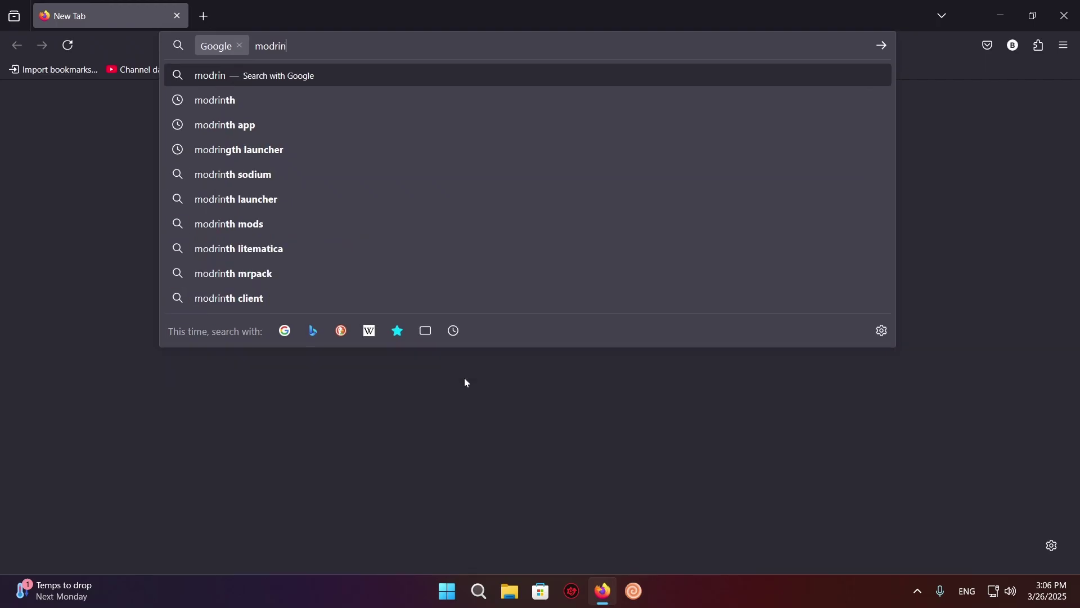
key("Return")
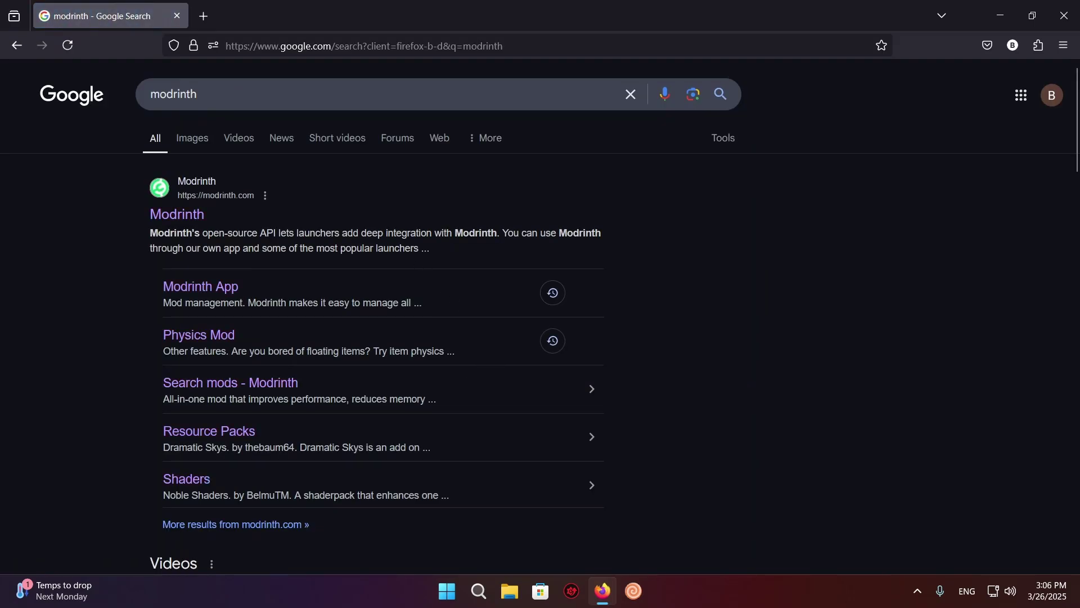
left_click(204, 215)
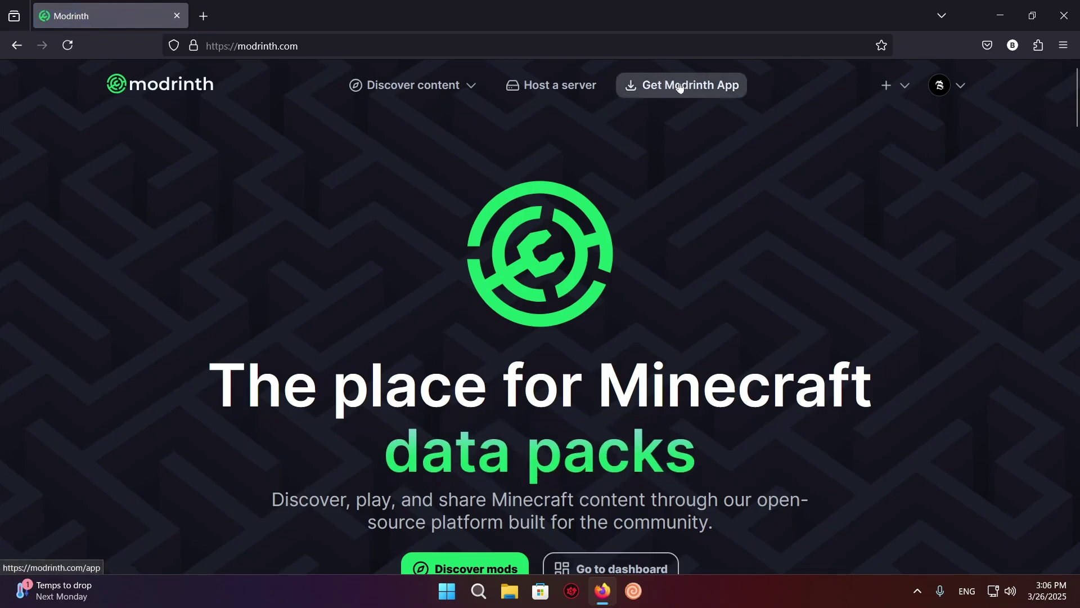
Step: Go to the Modrinth App download page and view the Windows, Mac and Linux options
left_click(672, 90)
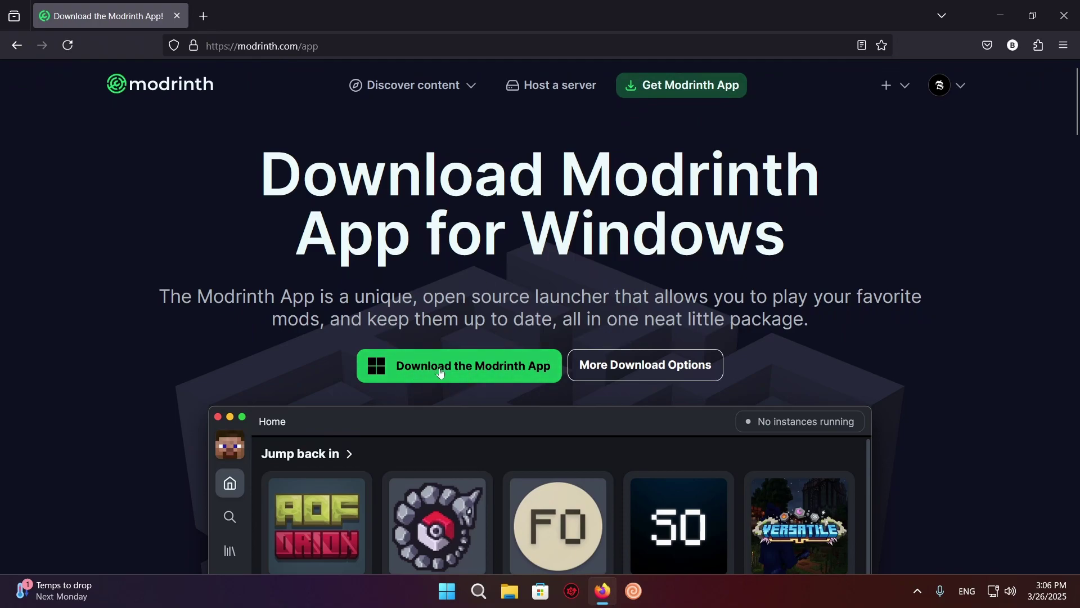
left_click(638, 371)
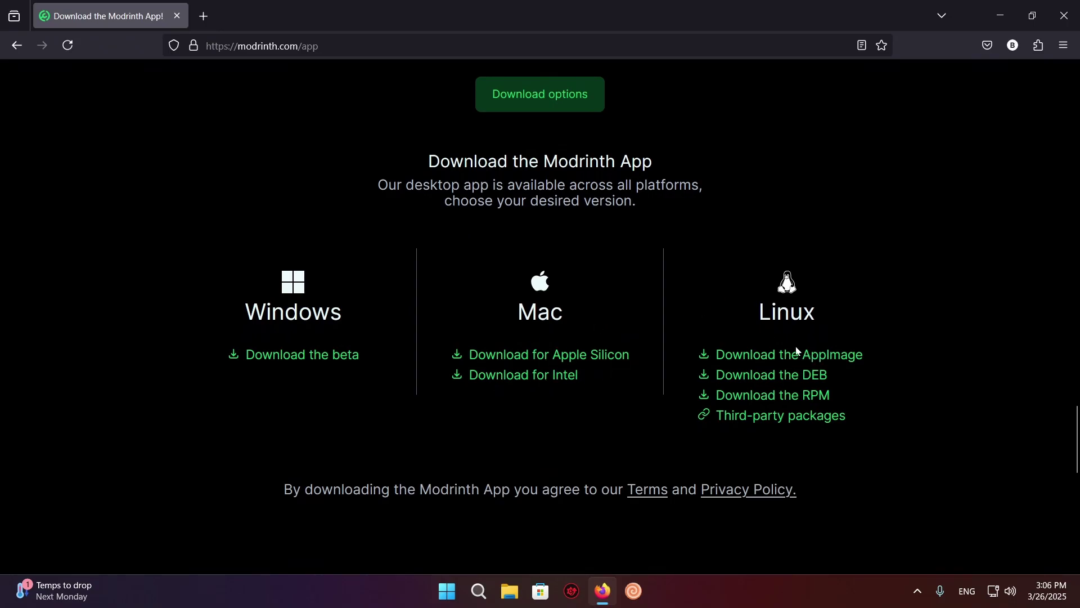
scroll(810, 430, "up", 15)
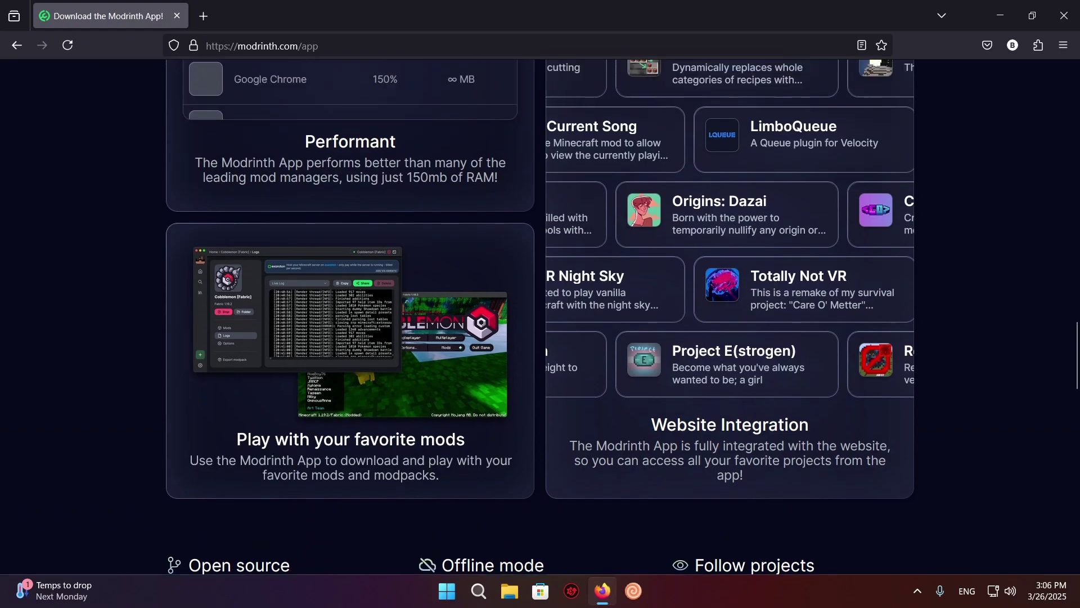
scroll(810, 432, "up", 10)
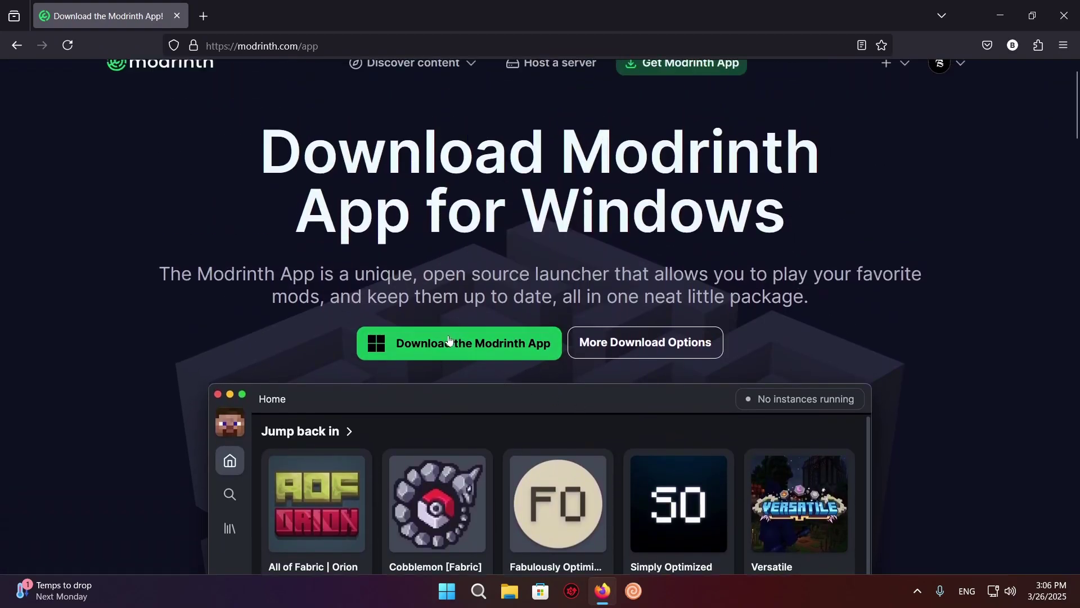
Step: Download the Windows installer and install Modrinth App into C:\Program Files\Modrinth App
left_click(449, 340)
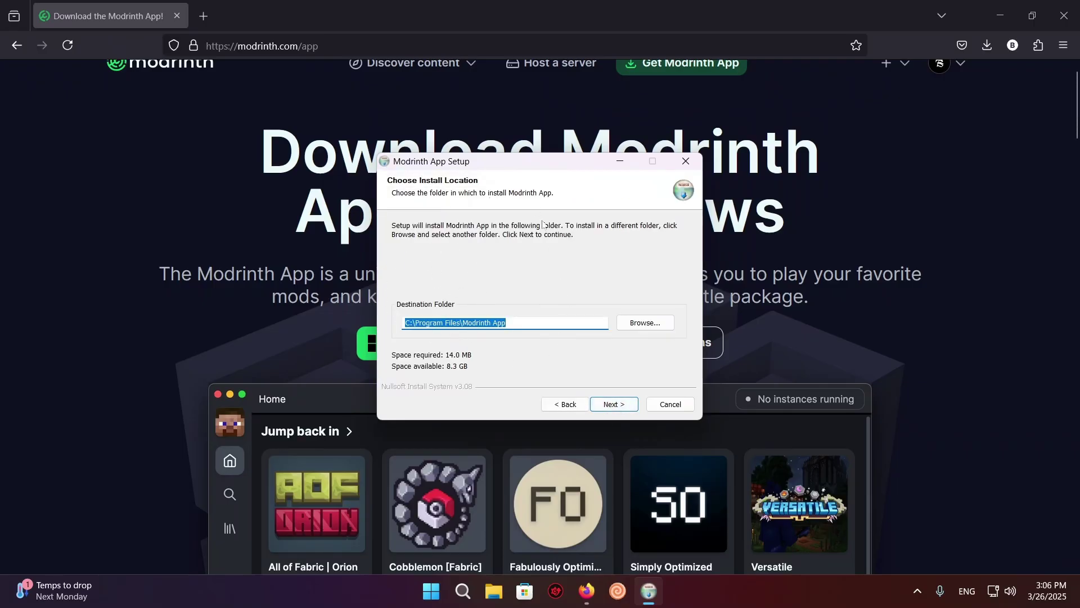
left_click(618, 407)
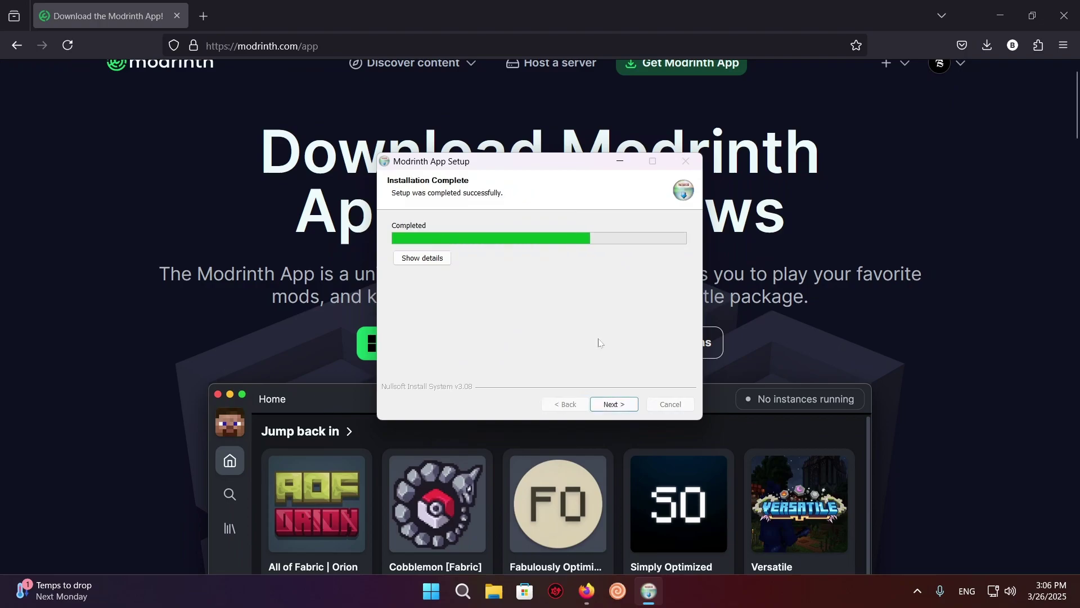
left_click(606, 408)
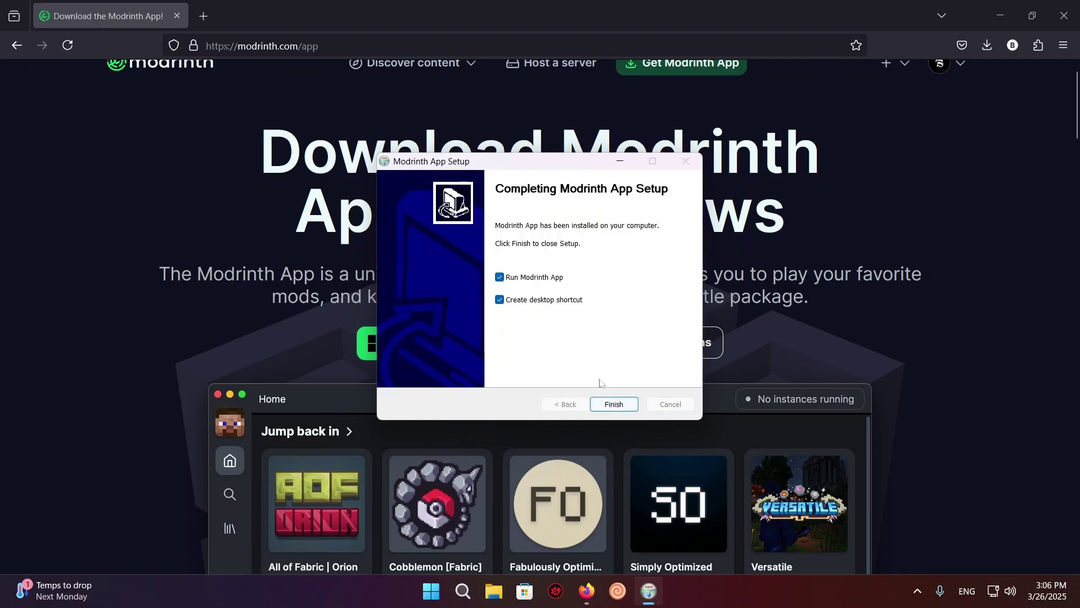
Step: Finish setup to launch Modrinth App and sign in with a Minecraft account as the player
left_click(606, 407)
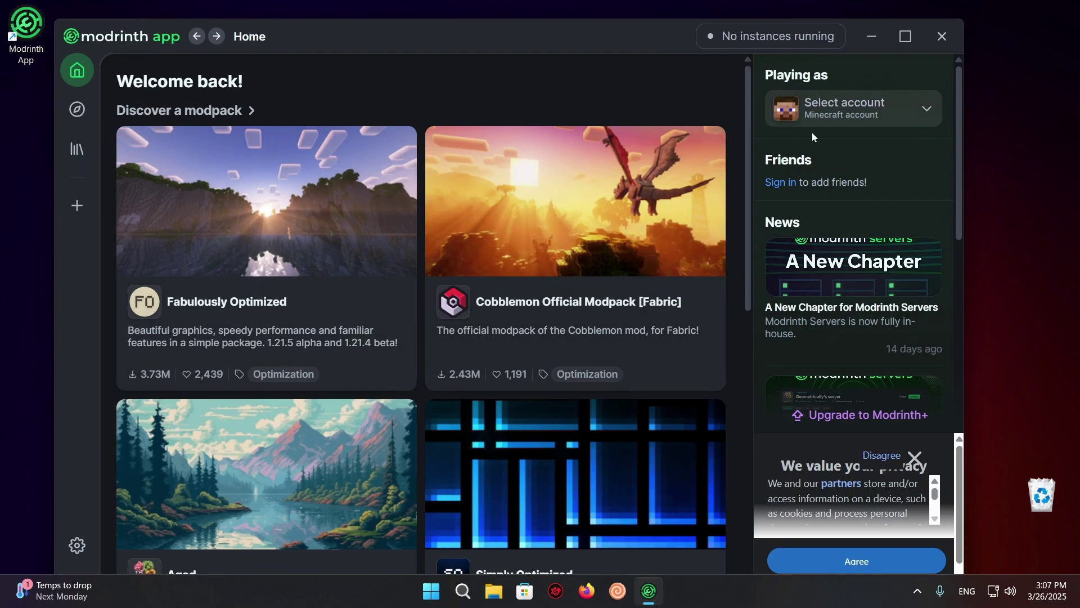
left_click(835, 113)
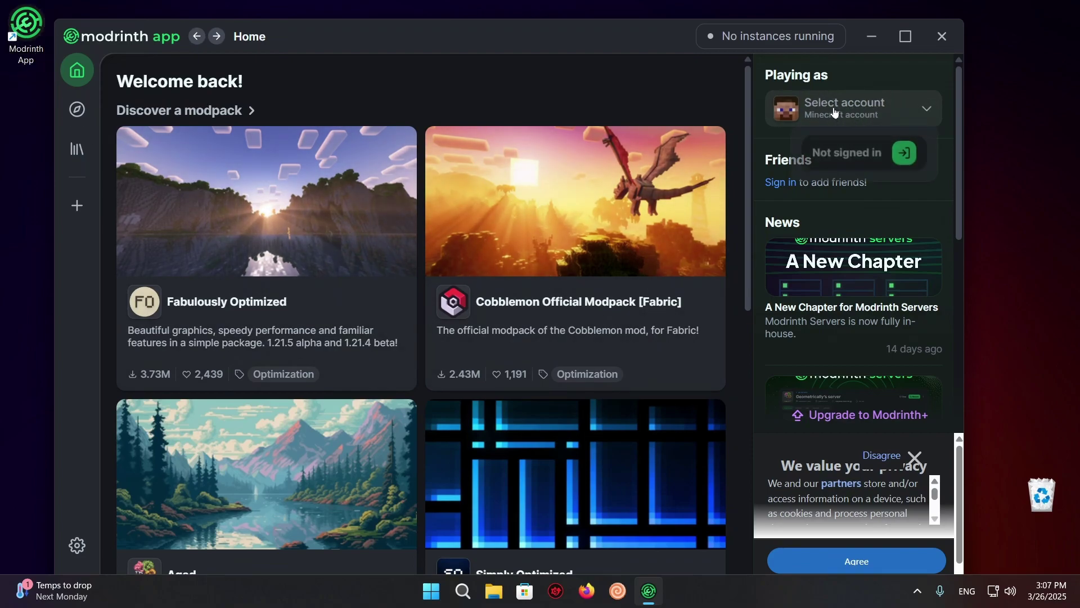
left_click(905, 162)
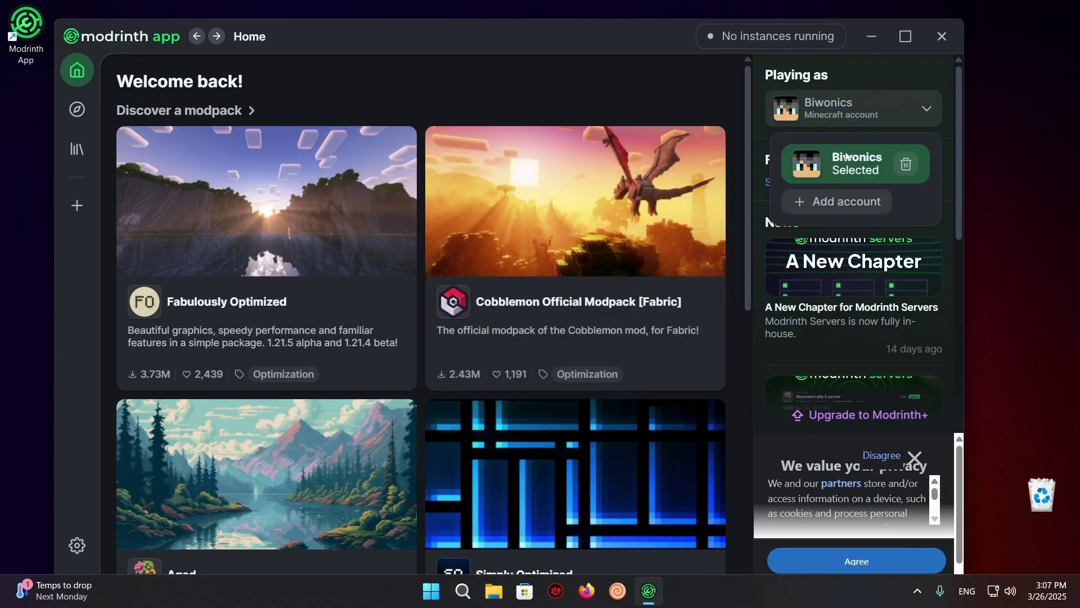
Step: Create an instance named 'Mods' on Minecraft 1.21.5 with the Fabric loader
left_click(74, 213)
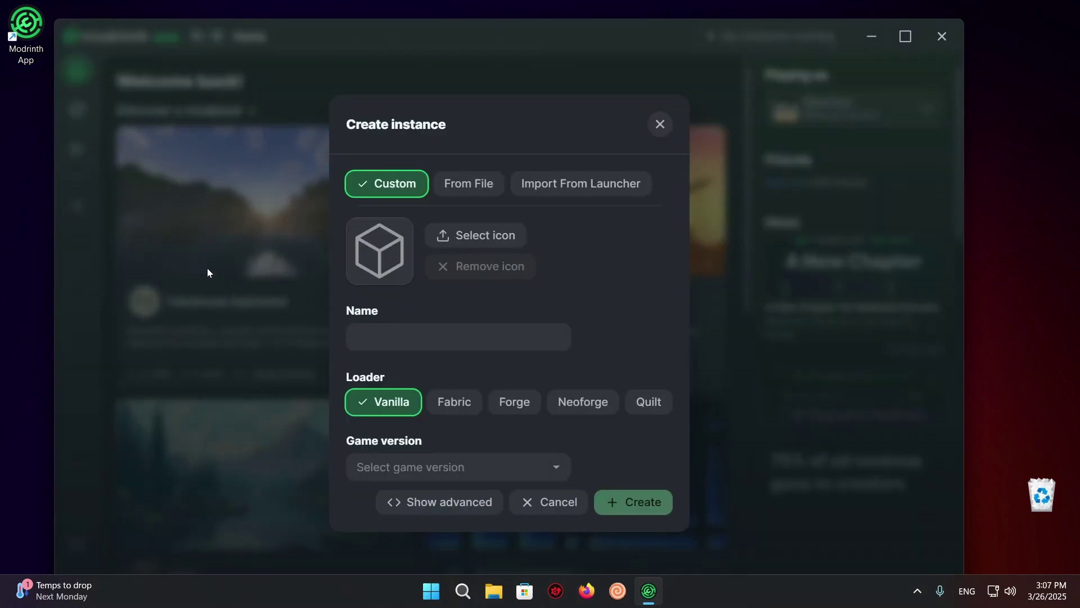
left_click(423, 467)
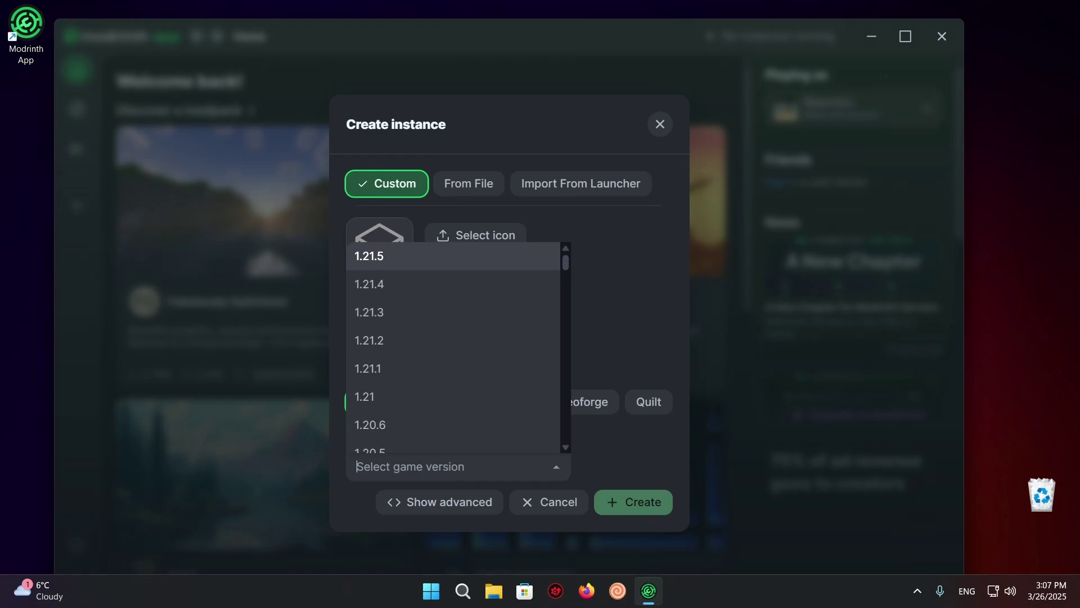
left_click(393, 260)
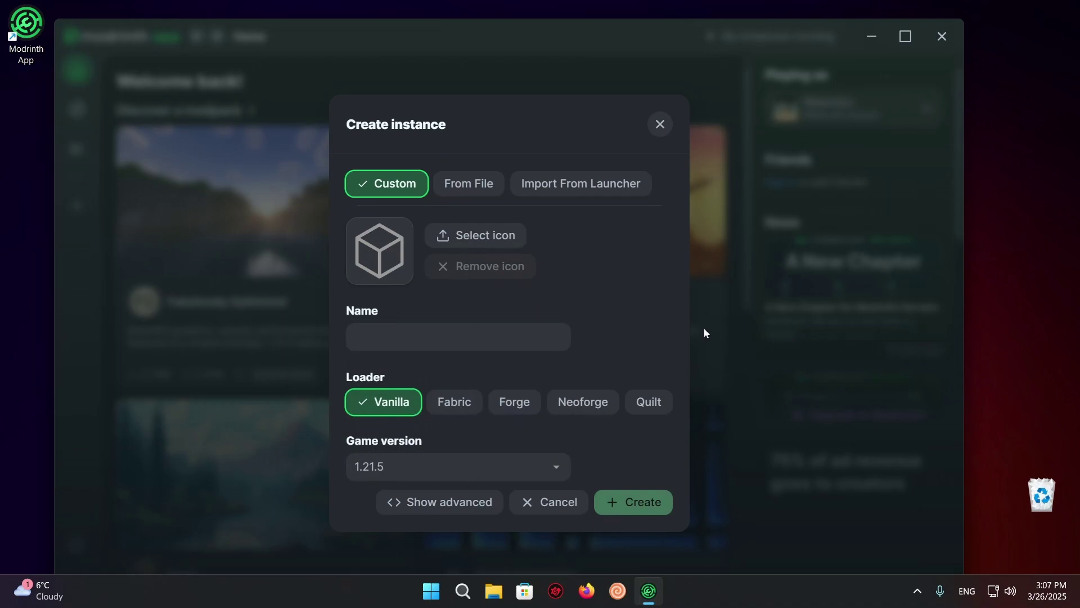
left_click(453, 402)
left_click(430, 332)
type("Mods")
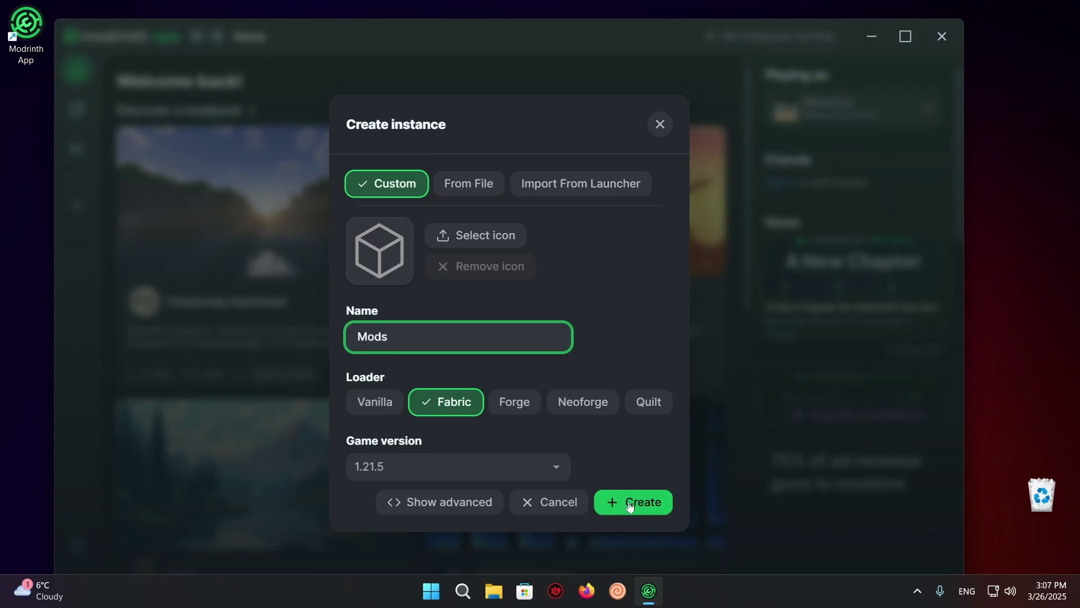
left_click(630, 503)
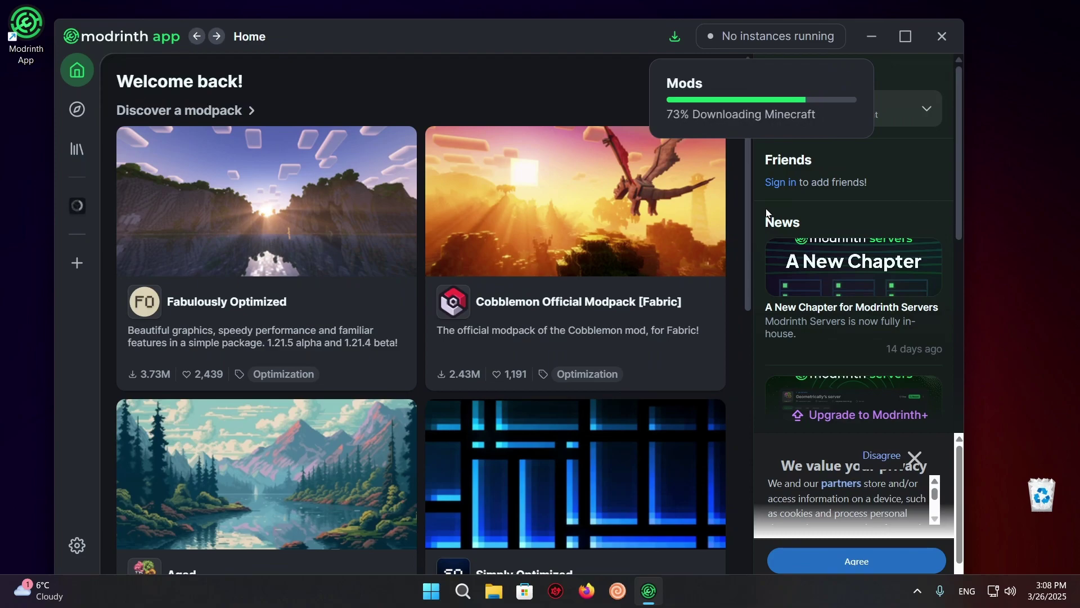
Step: Open the Mods instance page from the left sidebar
left_click(75, 207)
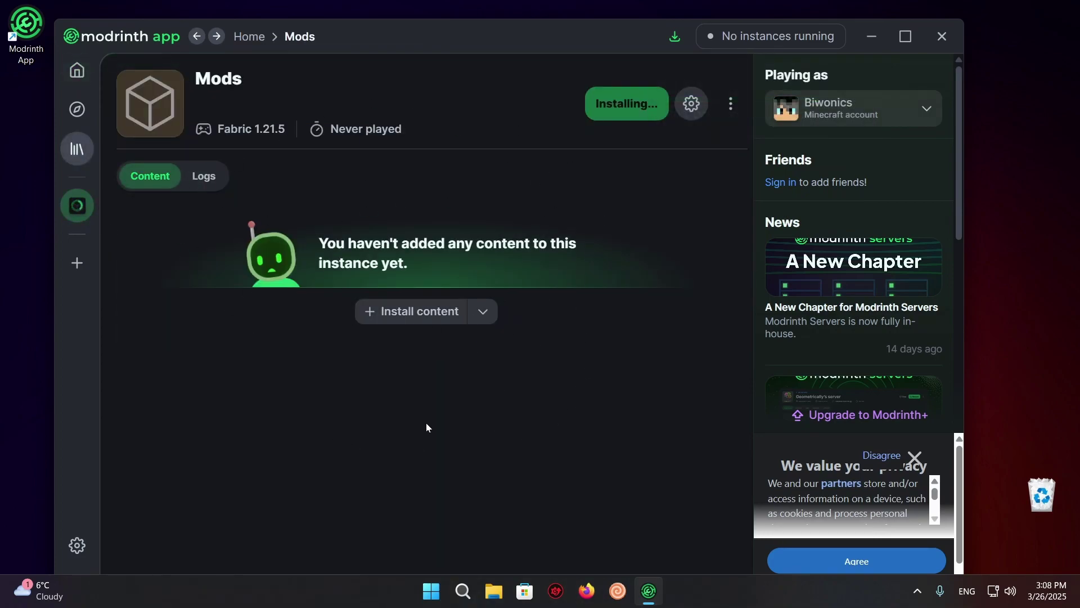
Step: Install Sodium, Iris Shaders and Mod Menu into the Mods instance from the content browser
left_click(405, 315)
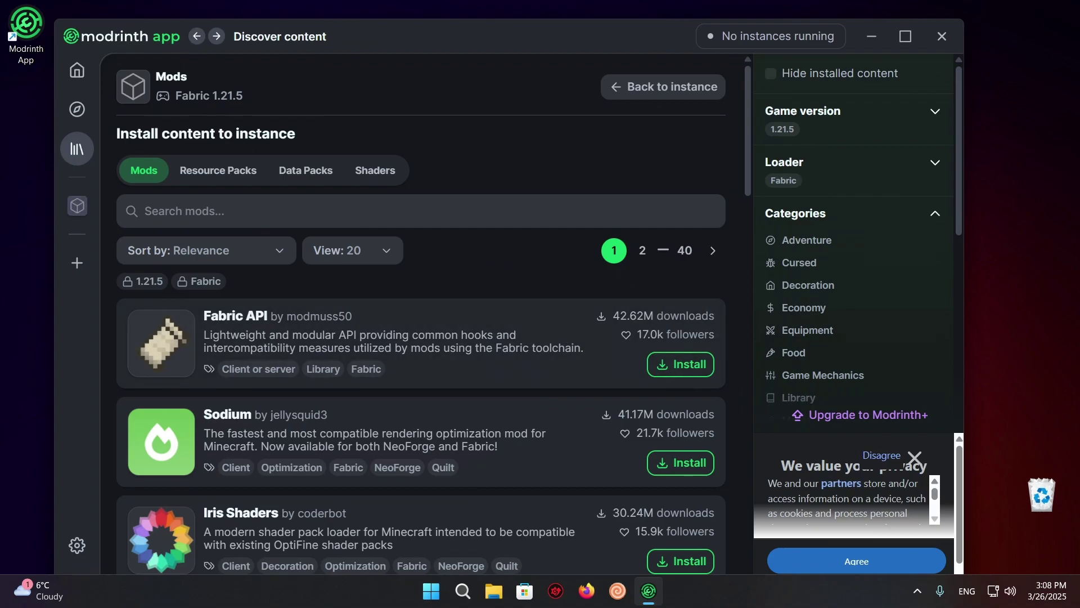
scroll(525, 229, "down", 3)
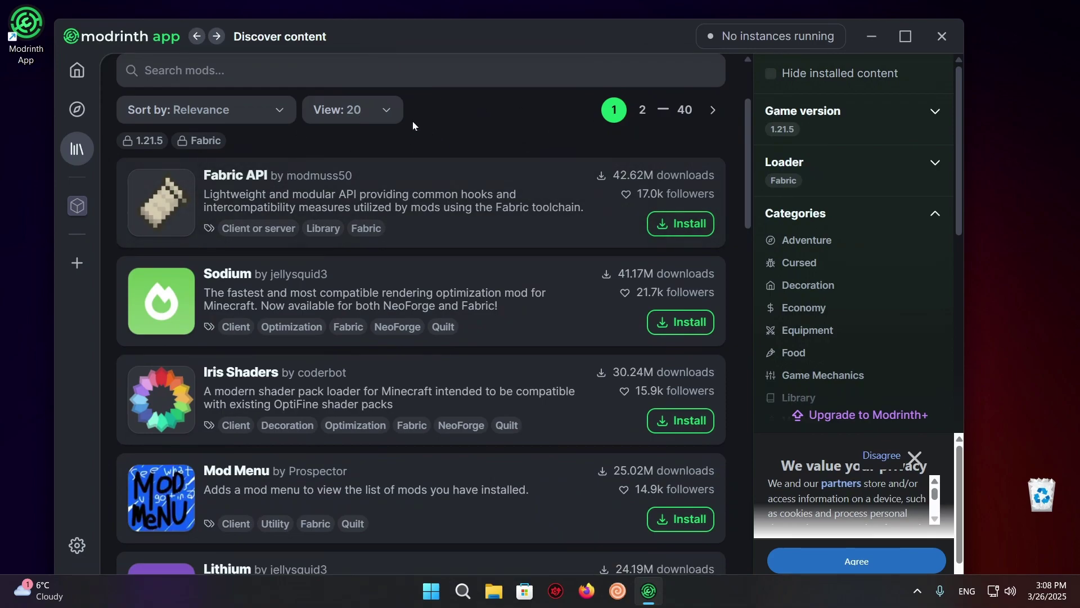
left_click(672, 224)
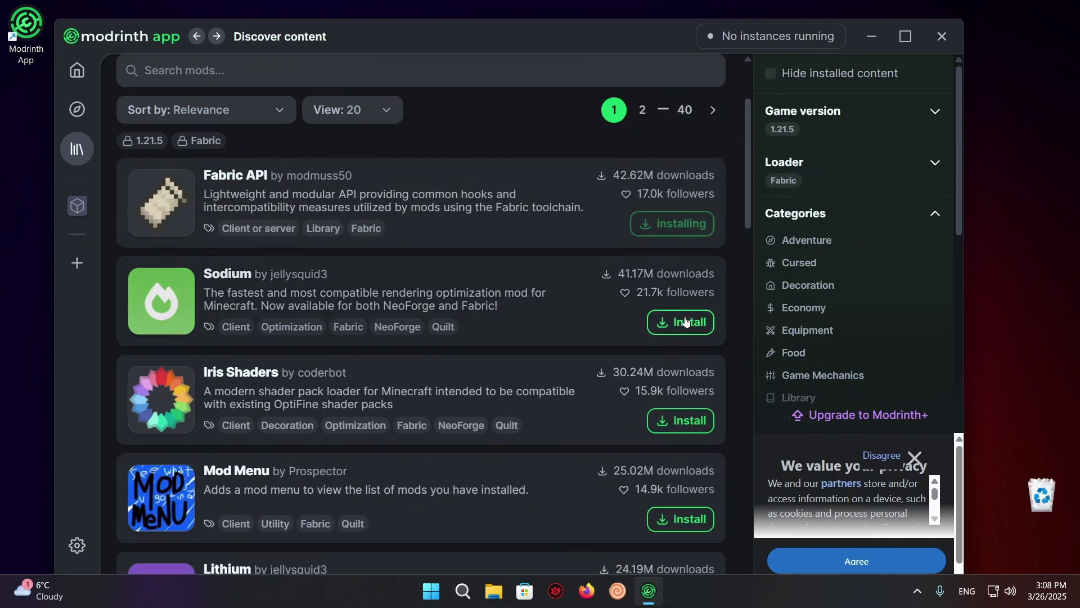
left_click(682, 322)
left_click(679, 422)
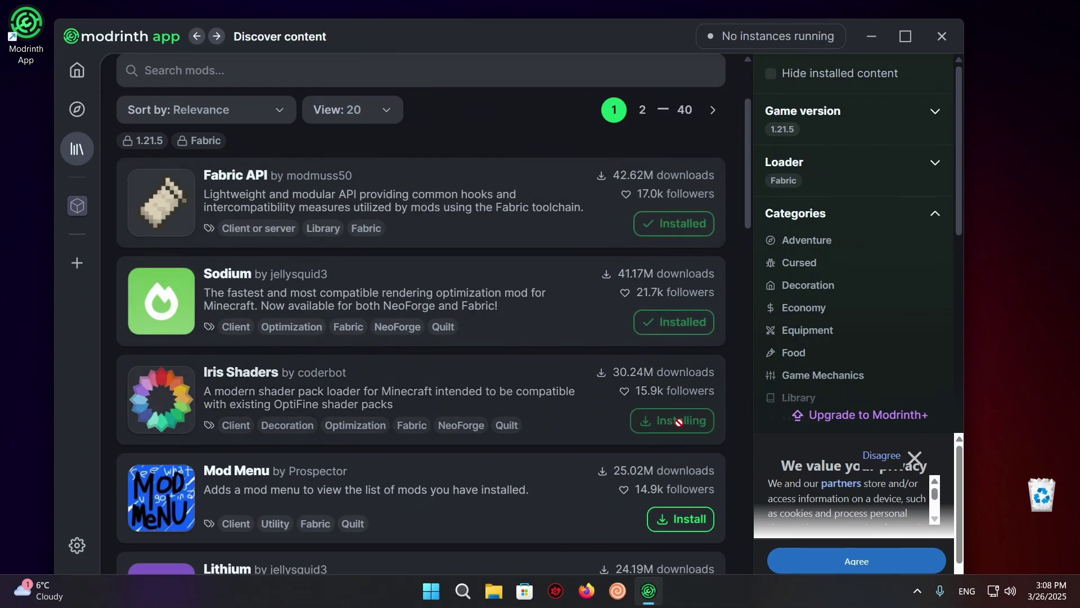
left_click(680, 518)
Step: Check the installed mods, including Fabric API, then open the instance's settings
scroll(535, 326, "down", 4)
scroll(516, 261, "down", 18)
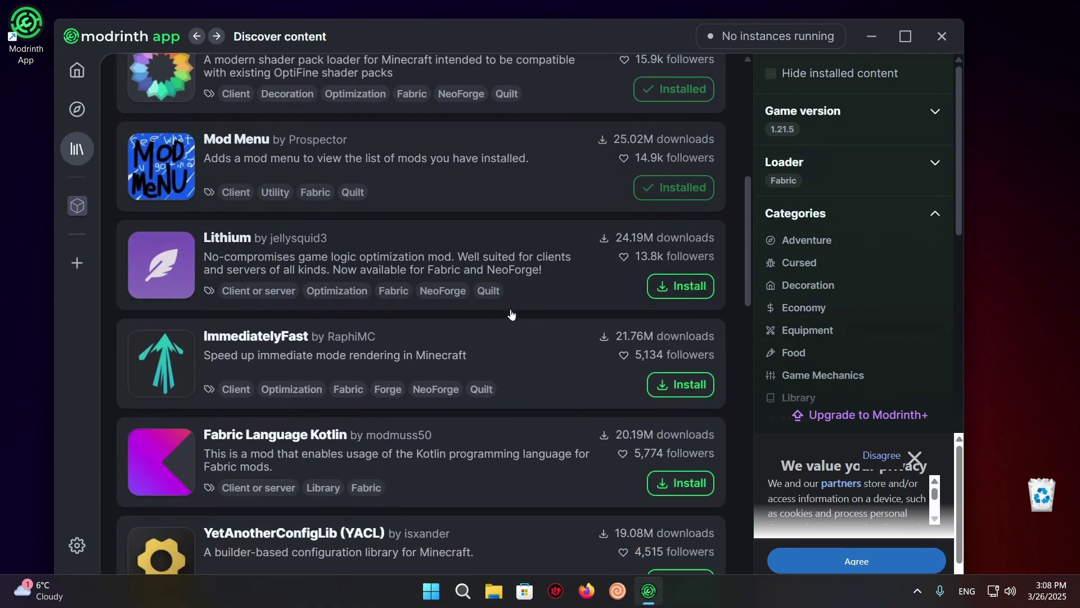
scroll(372, 208, "down", 7)
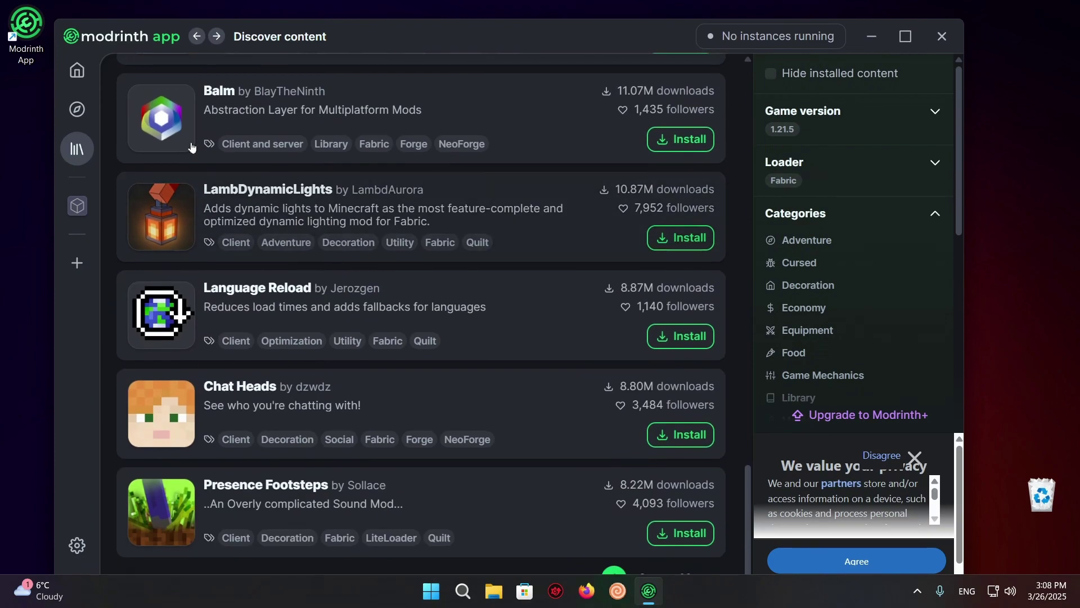
scroll(422, 281, "up", 12)
scroll(430, 275, "up", 20)
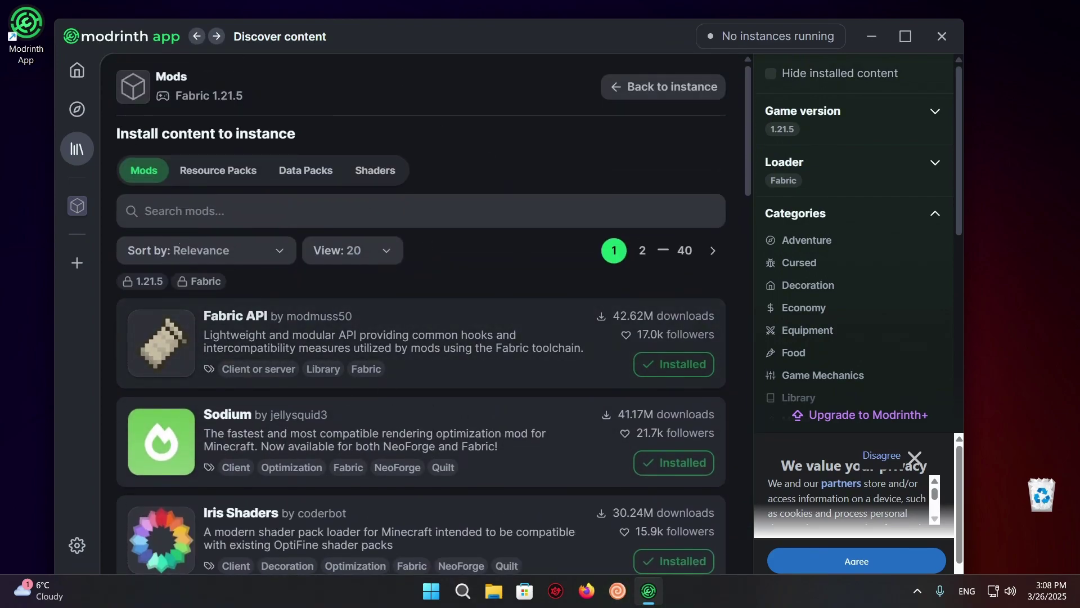
scroll(629, 208, "down", 4)
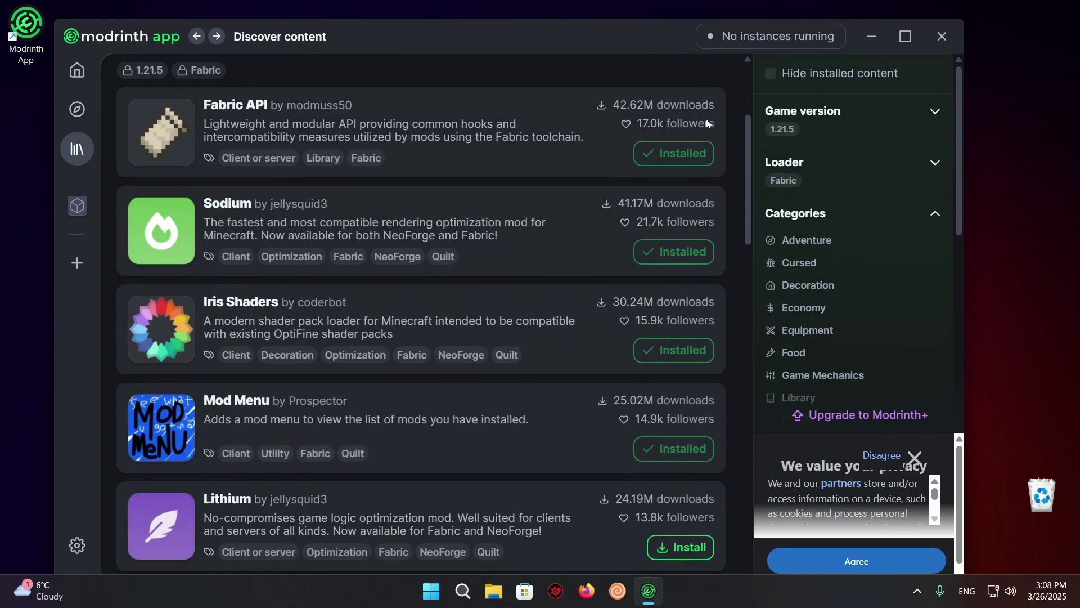
scroll(619, 316, "up", 4)
scroll(620, 316, "down", 4)
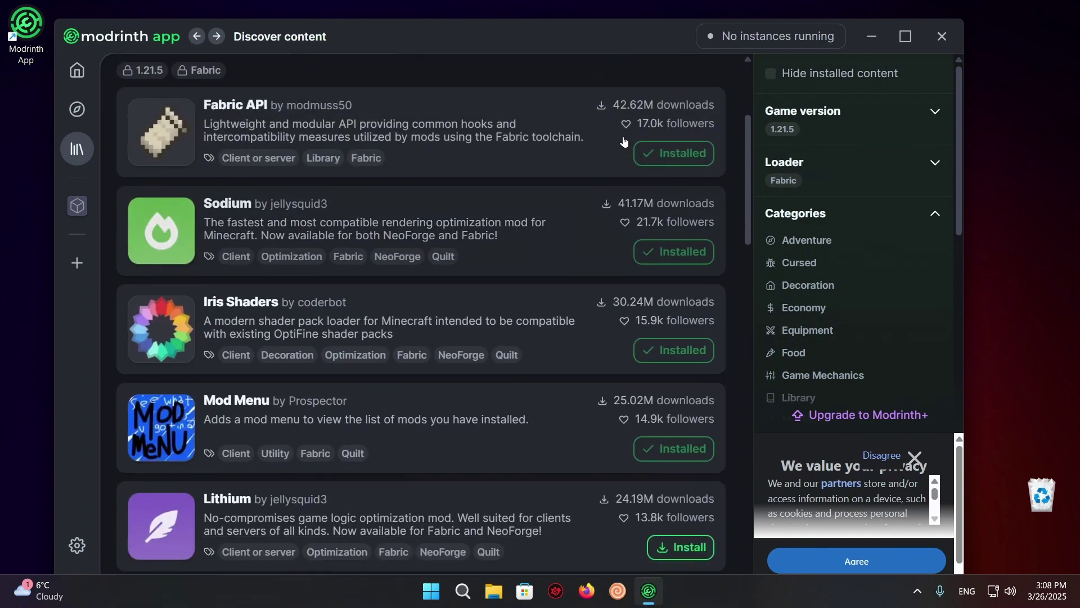
scroll(572, 236, "up", 4)
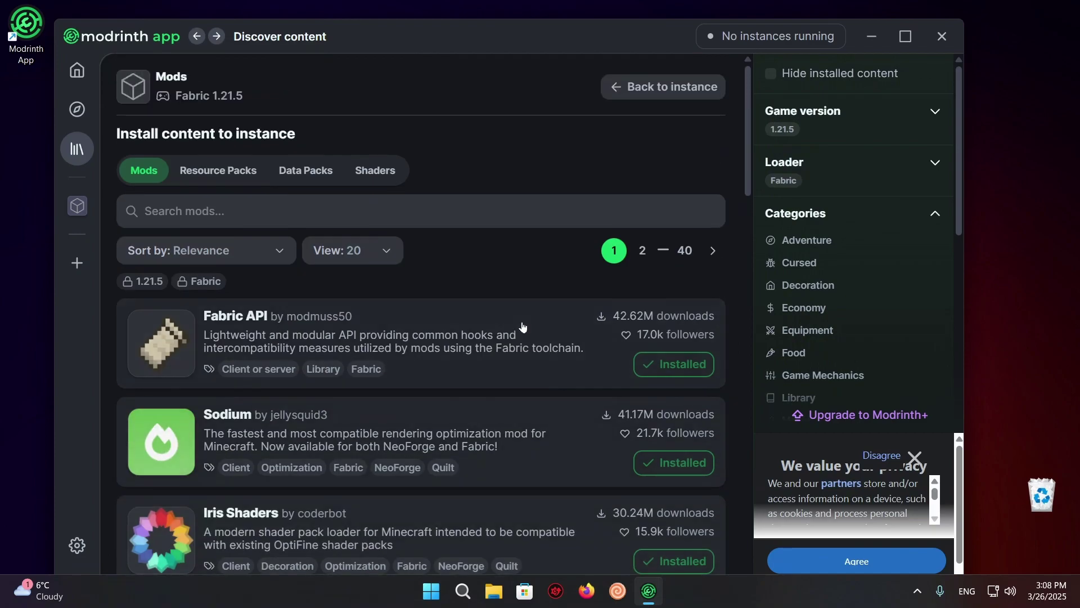
left_click(656, 93)
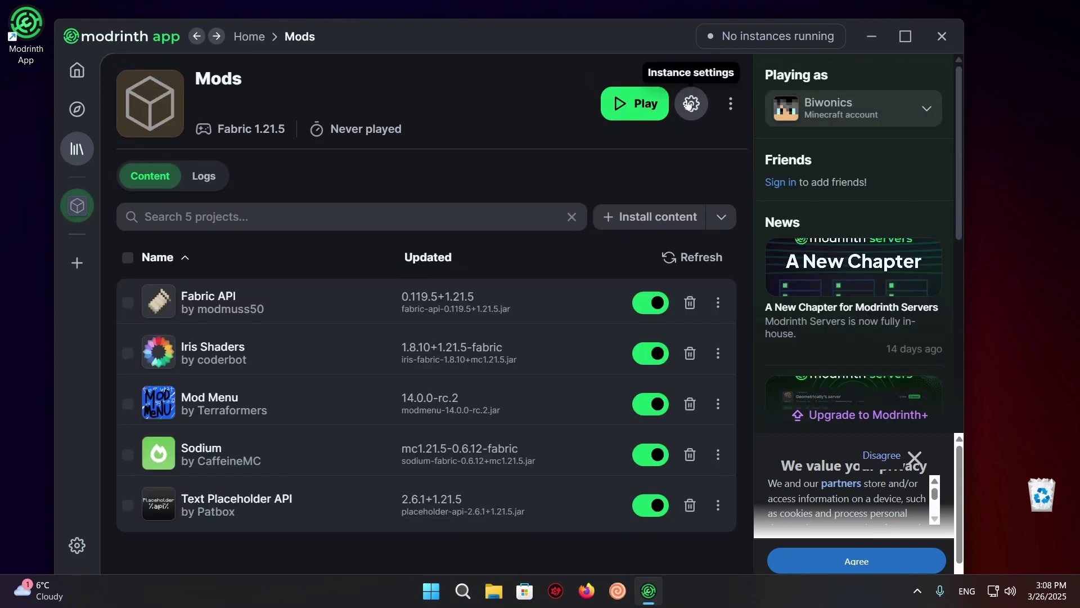
left_click(690, 104)
Step: Give the Mods instance a custom 5568 MB memory allocation and close the settings
left_click(335, 266)
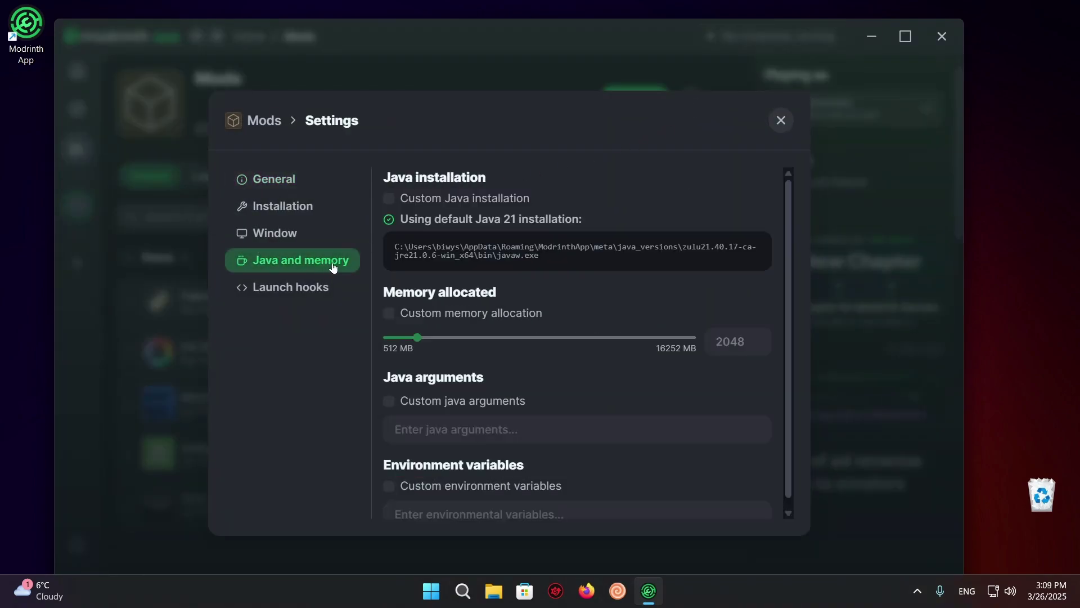
left_click(392, 316)
left_click_drag(416, 338, 486, 338)
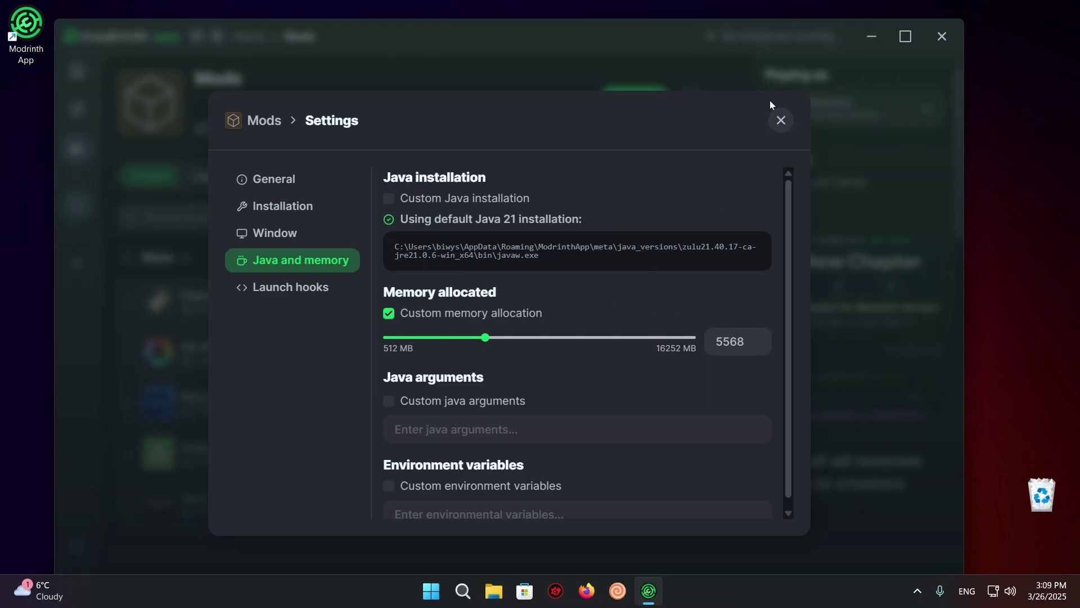
left_click(779, 120)
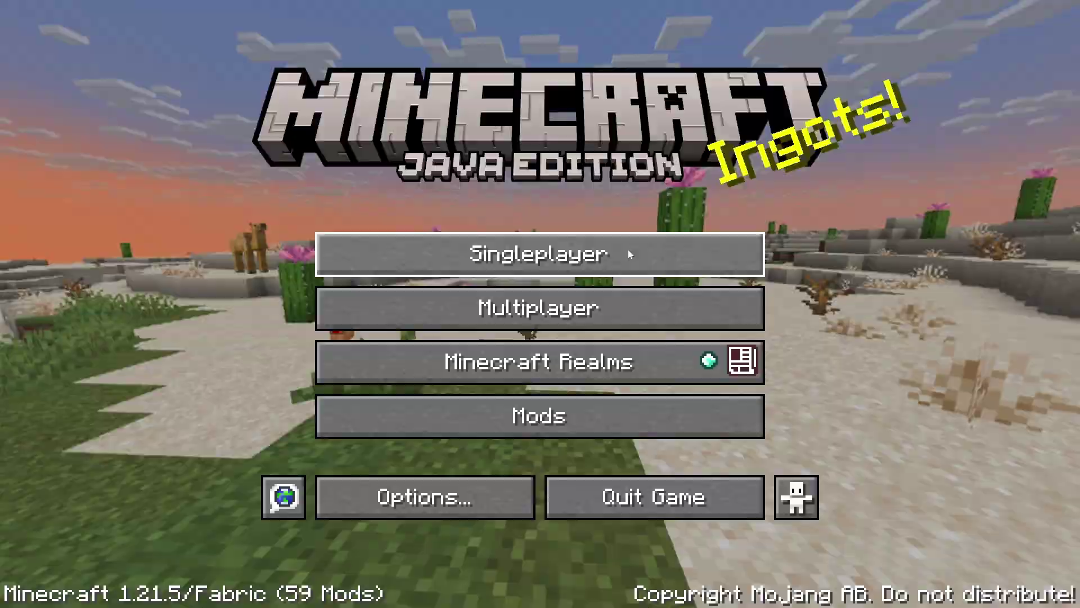
Step: Create a new singleplayer world called New World with the game mode set to Creative
left_click(629, 253)
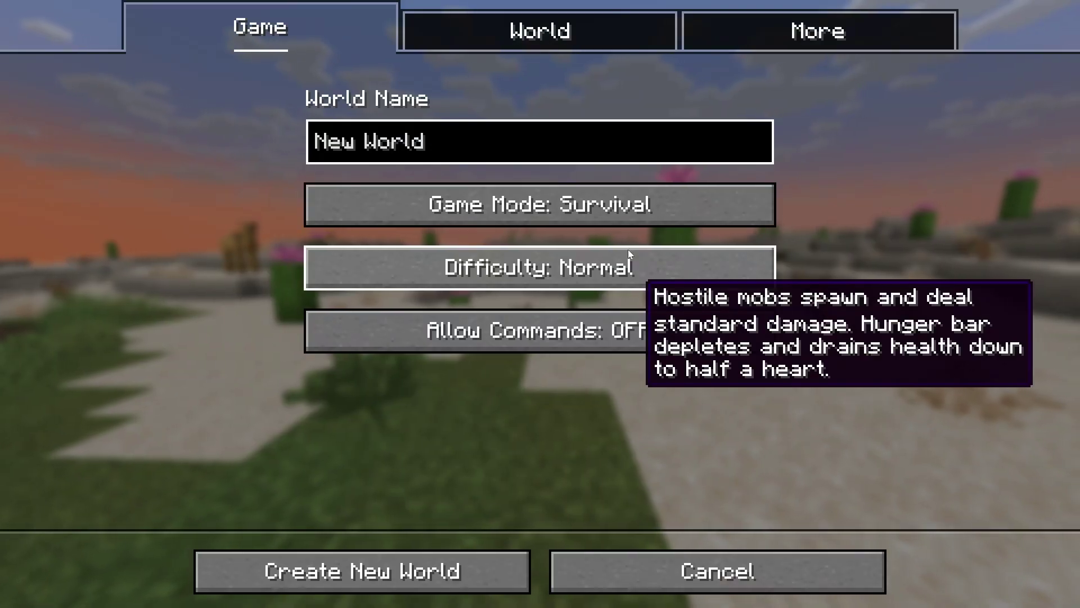
left_click(627, 212)
left_click(625, 208)
left_click(372, 569)
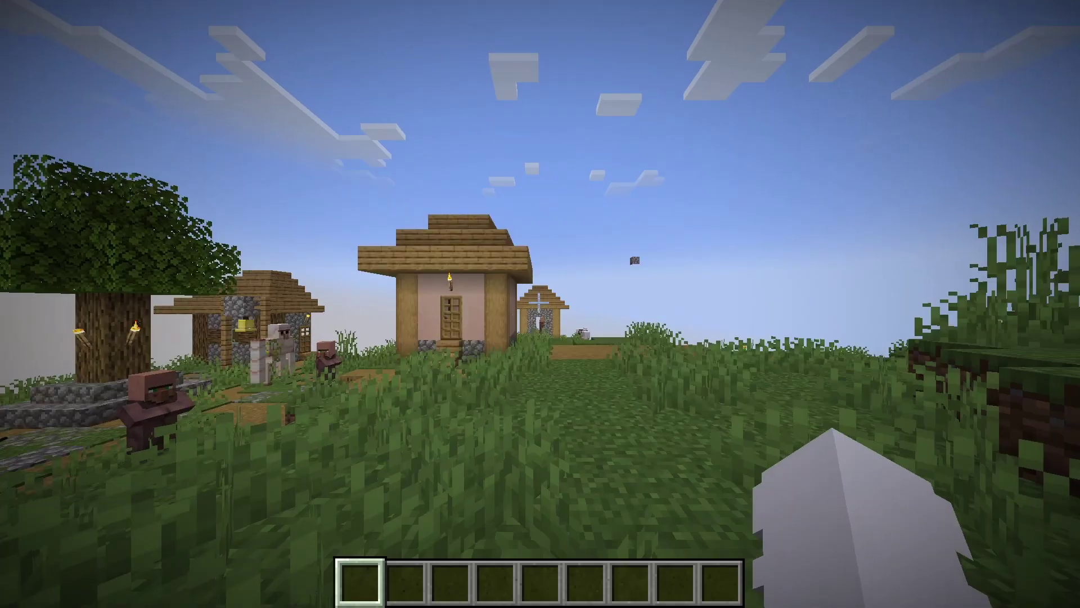
Step: Fly up over the village and show the F3 debug overlay reporting the Sodium renderer
key("space")
key("space")
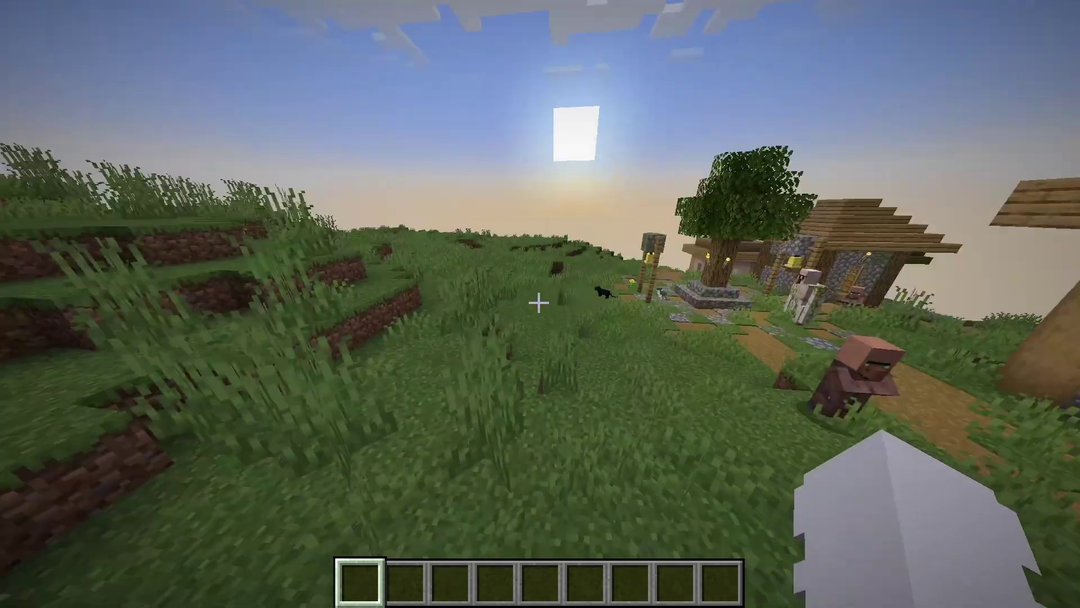
key("space")
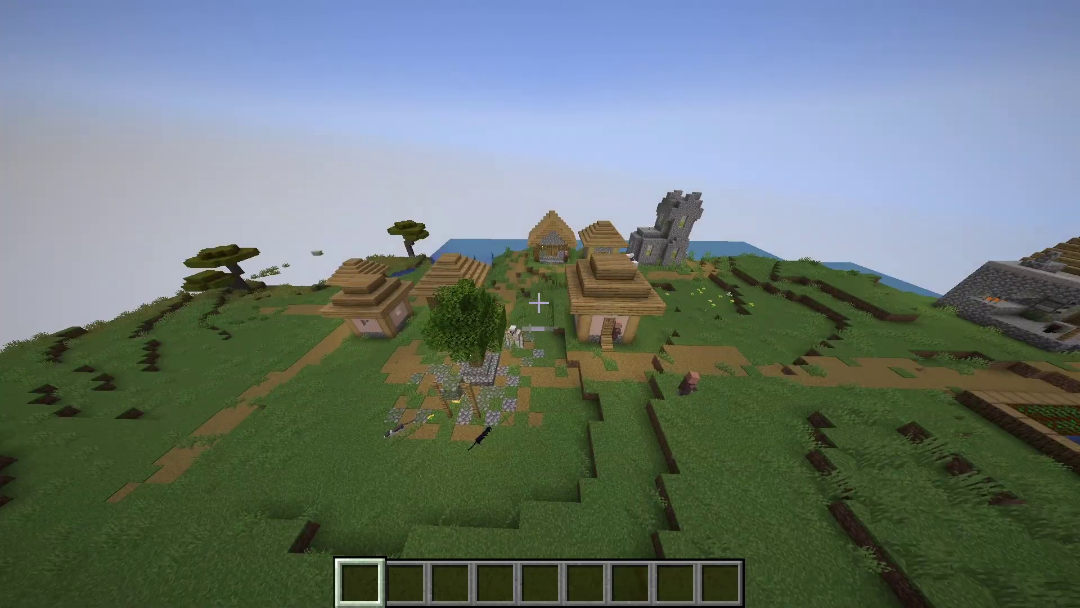
key("w")
key("space")
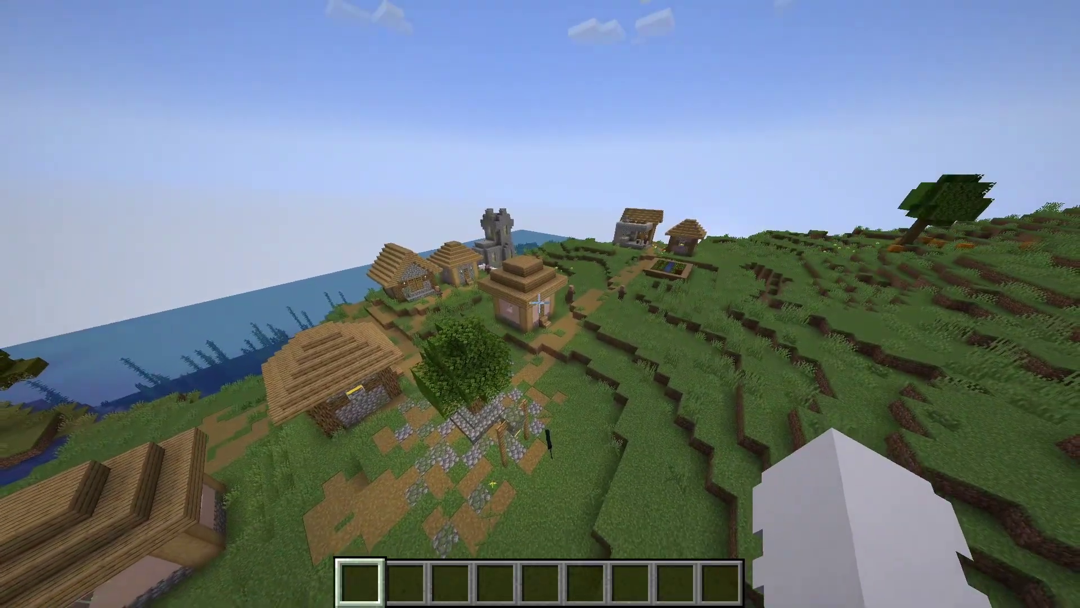
key("F3")
Step: Fly over the plains toward the village with the F3 debug screen confirming Sodium and Iris
key("w")
key("d")
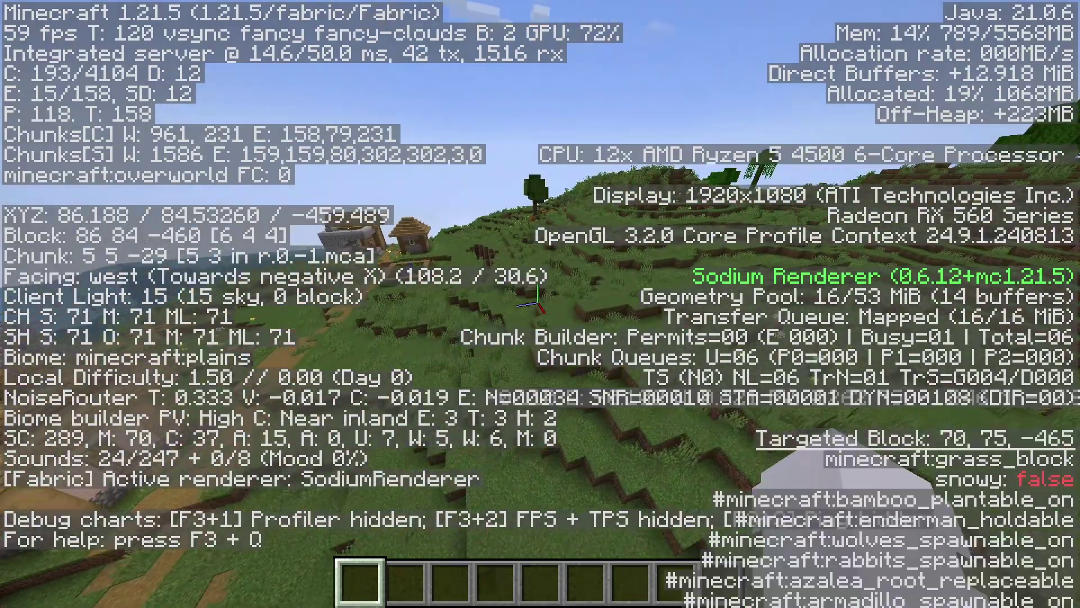
key("w")
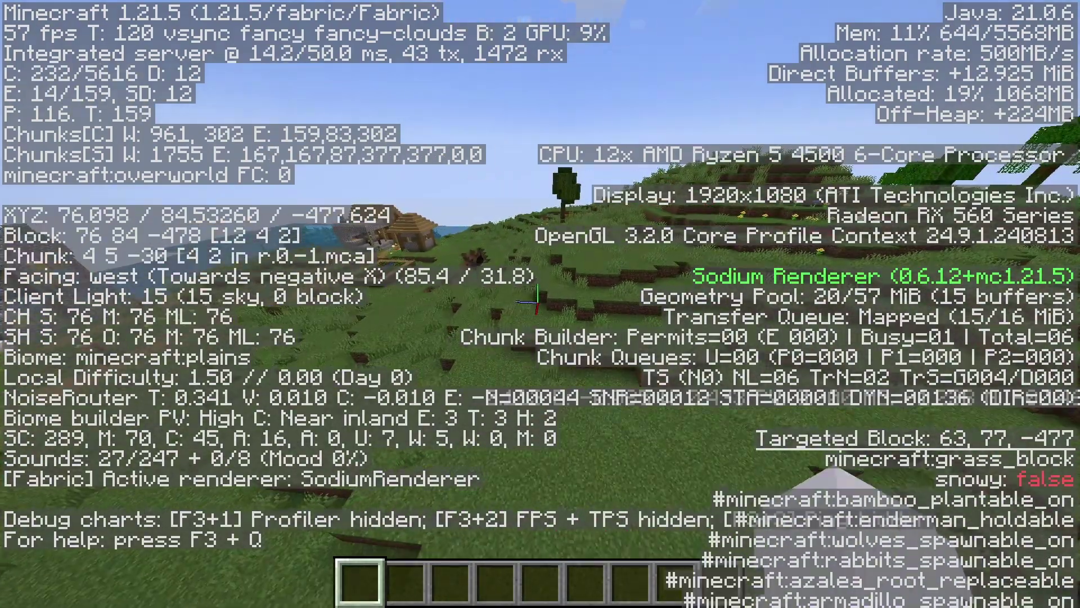
key("w")
key("d")
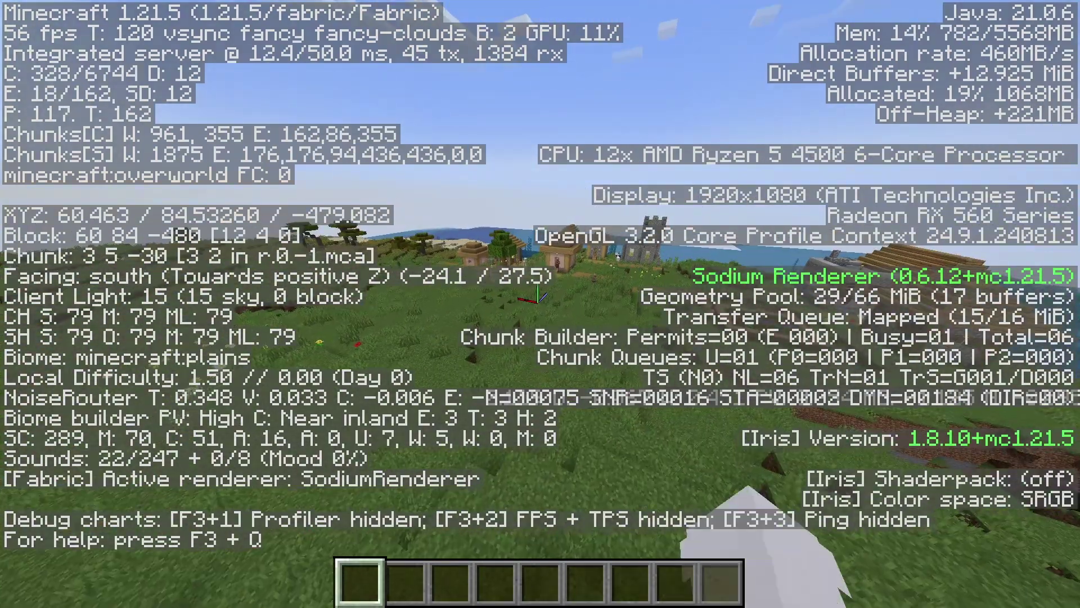
key("w")
key("a")
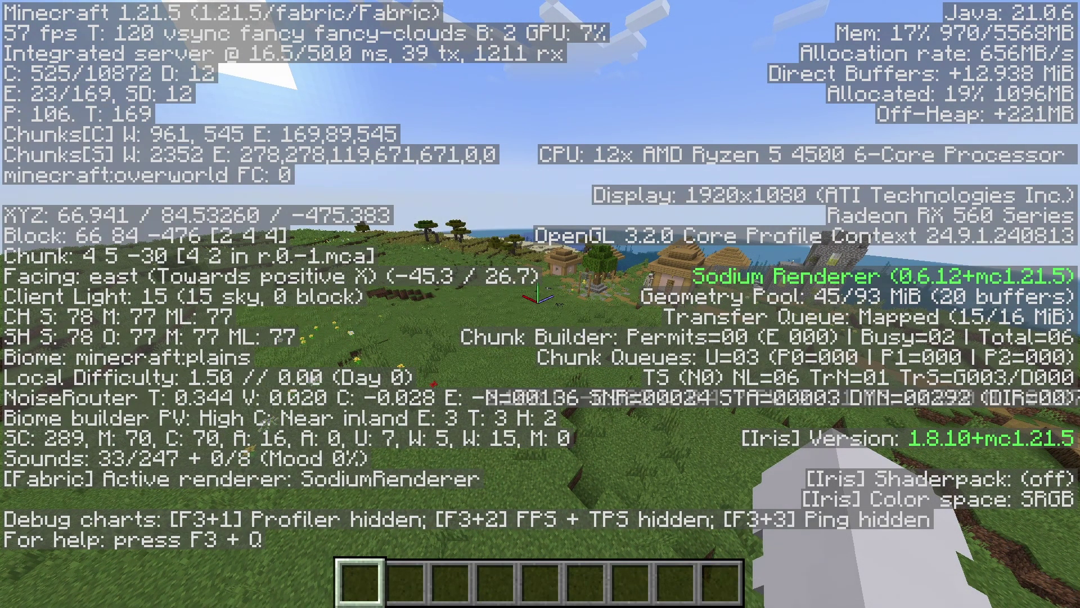
Step: Hide the F3 debug overlay, drop to ground level and walk across the grass
key("F3")
key("shift")
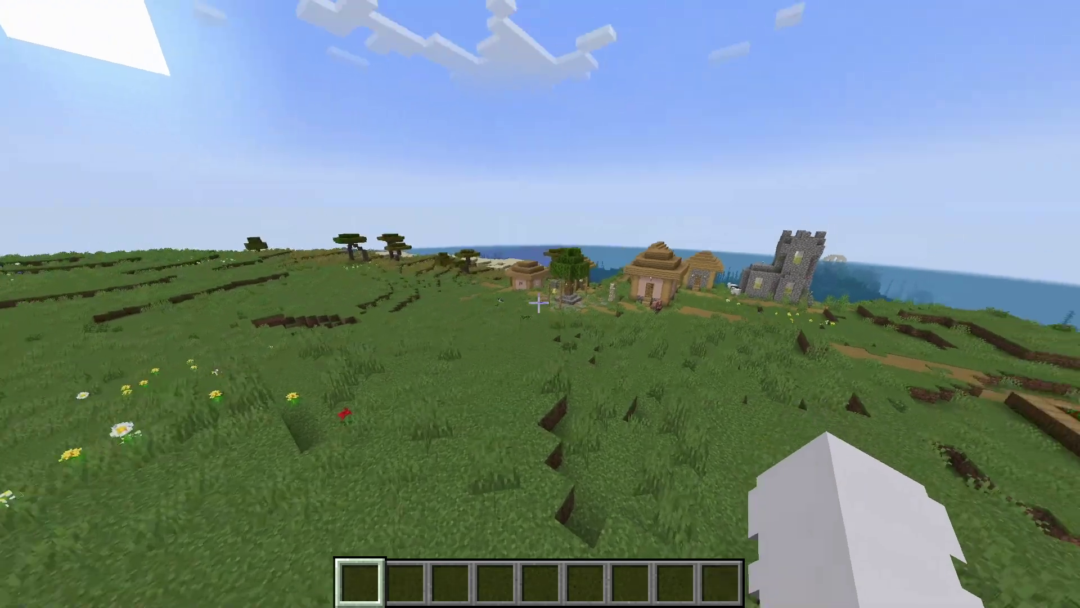
key("w")
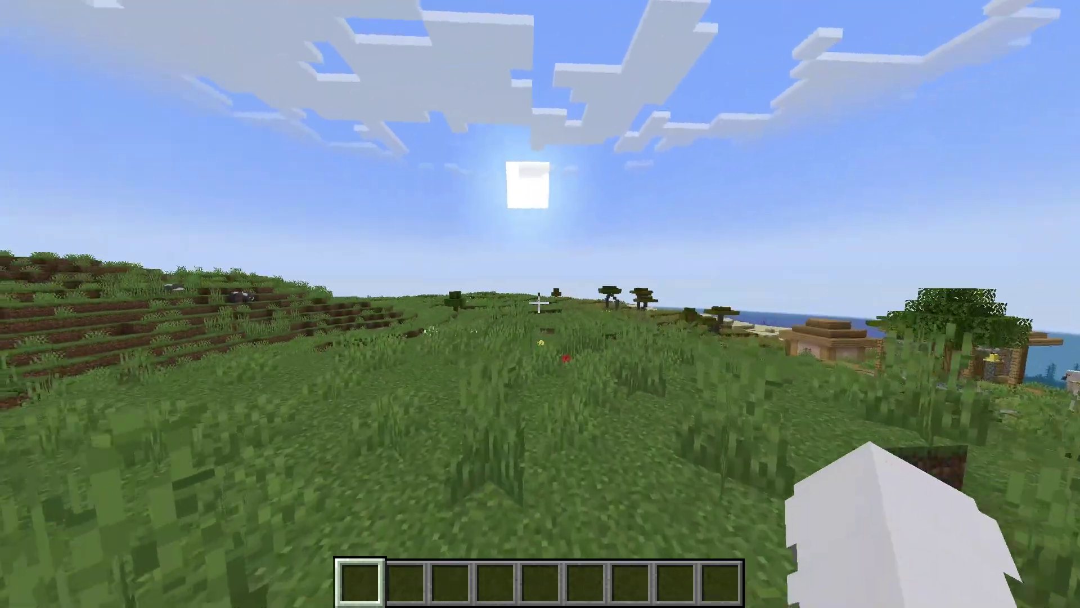
key("w")
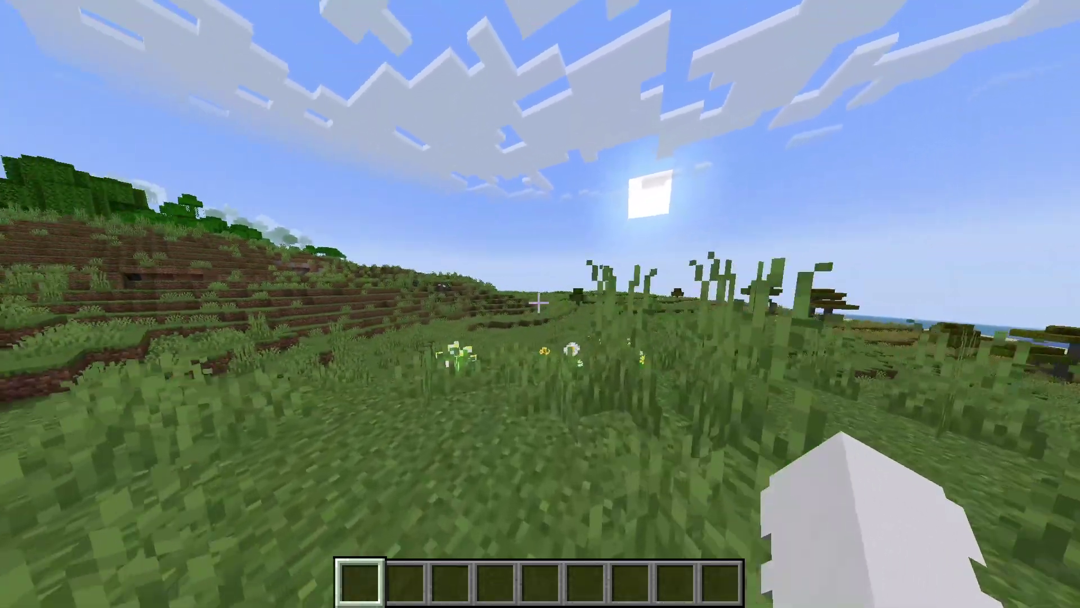
Step: Check the in-game Mods list shows Iris, Mod Menu and Sodium among 5 mods, then resume play
key("Escape")
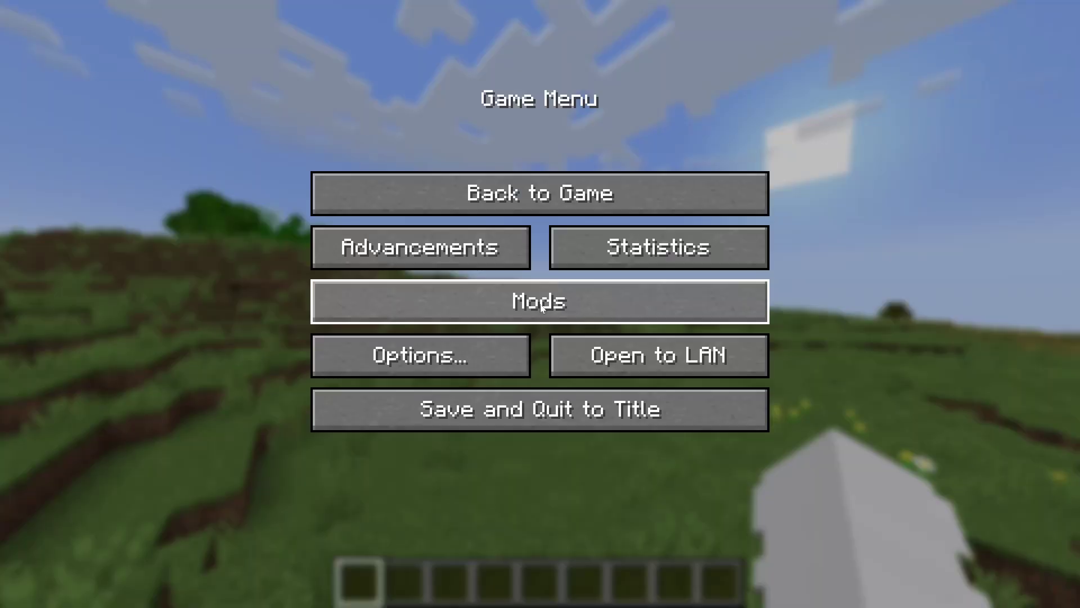
left_click(543, 308)
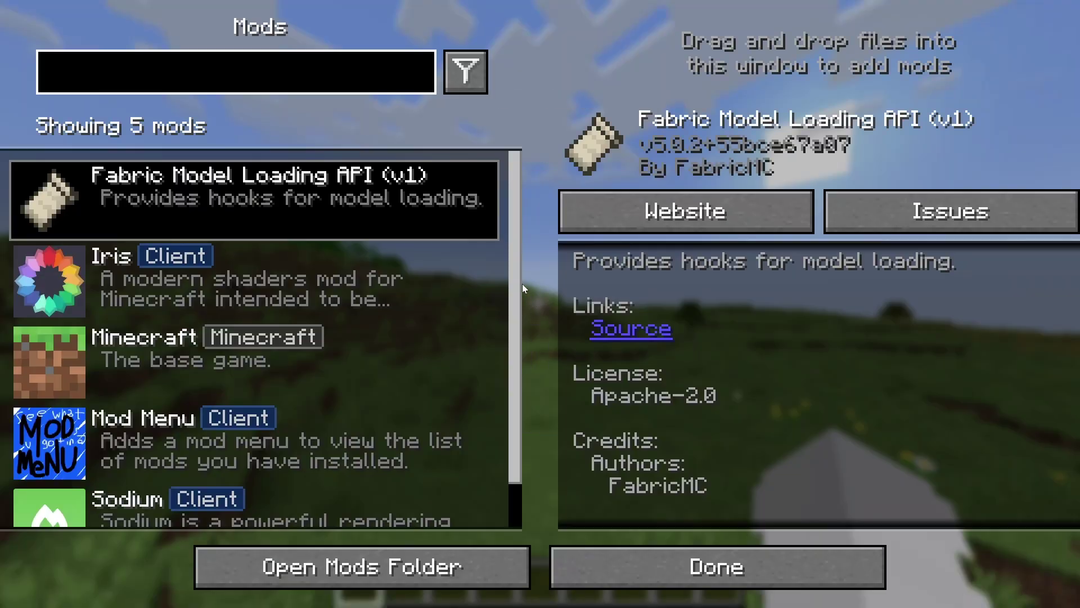
scroll(76, 218, "down", 2)
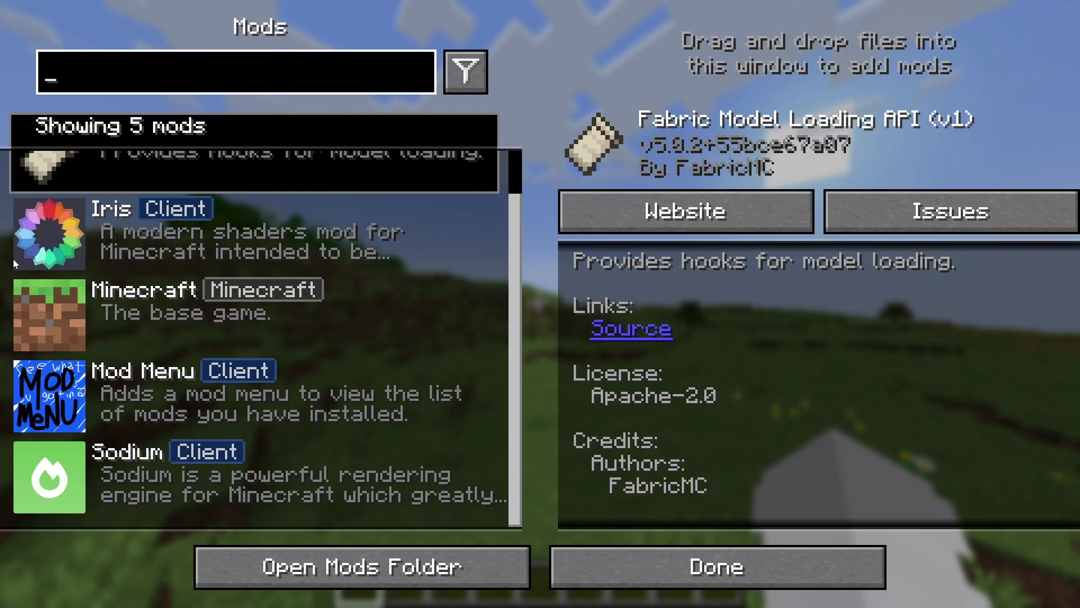
left_click(706, 559)
key("Escape")
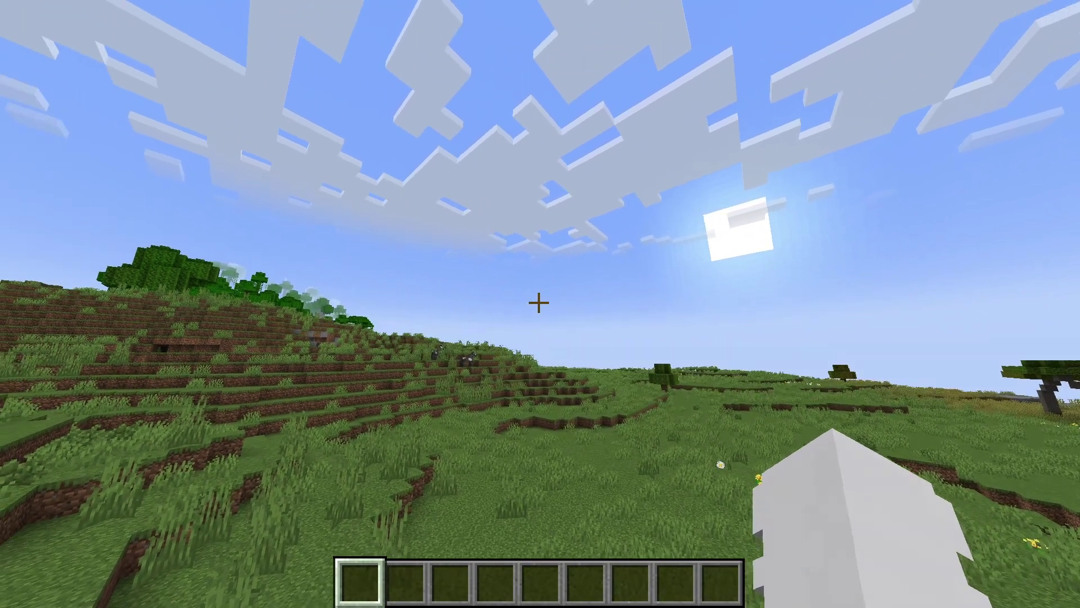
Step: Use F5 to change the camera from first-person to a third-person view of the player
key("F5")
key("F5")
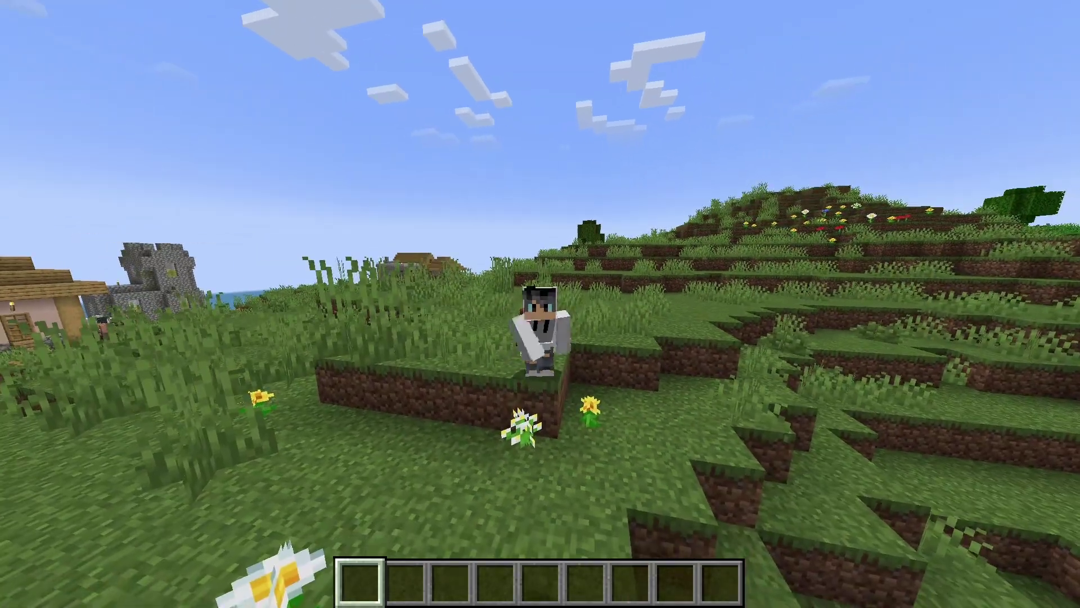